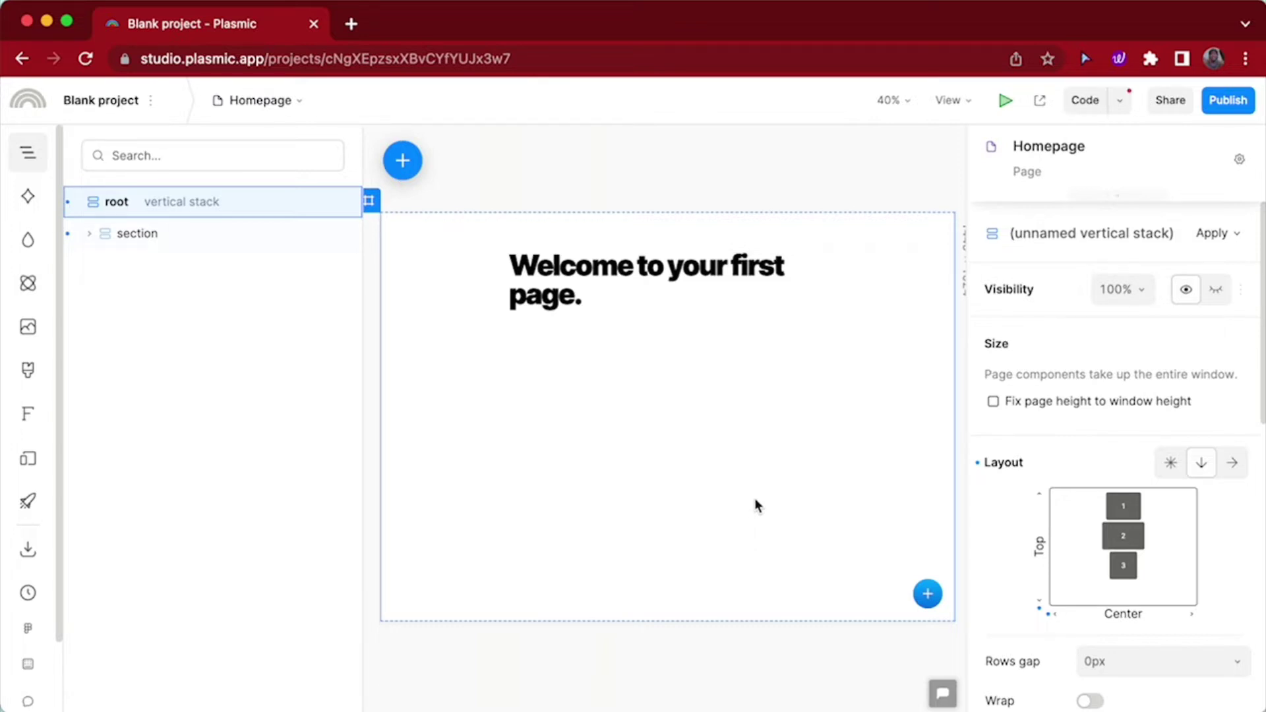
# Step: Insert a REST API Fetcher and replace its GitHub url with the dummyjson products URL
pyautogui.click(402, 160)
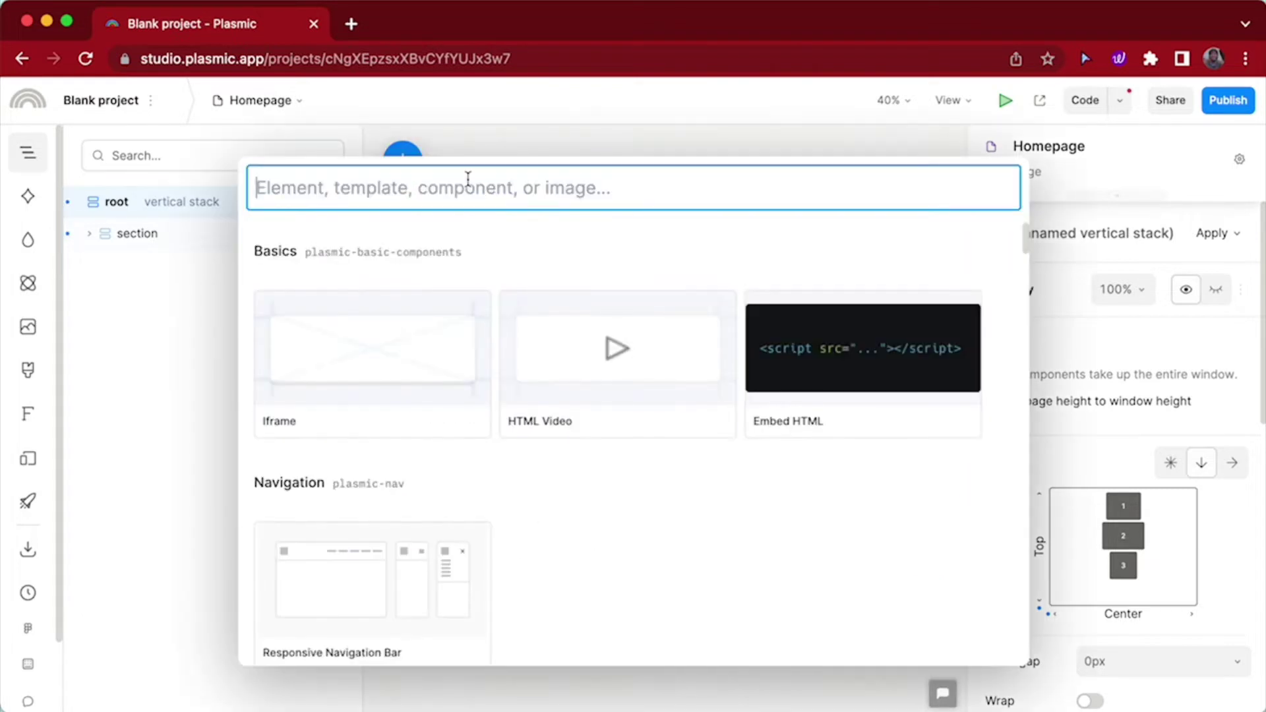
pyautogui.write('REST')
pyautogui.press('Return')
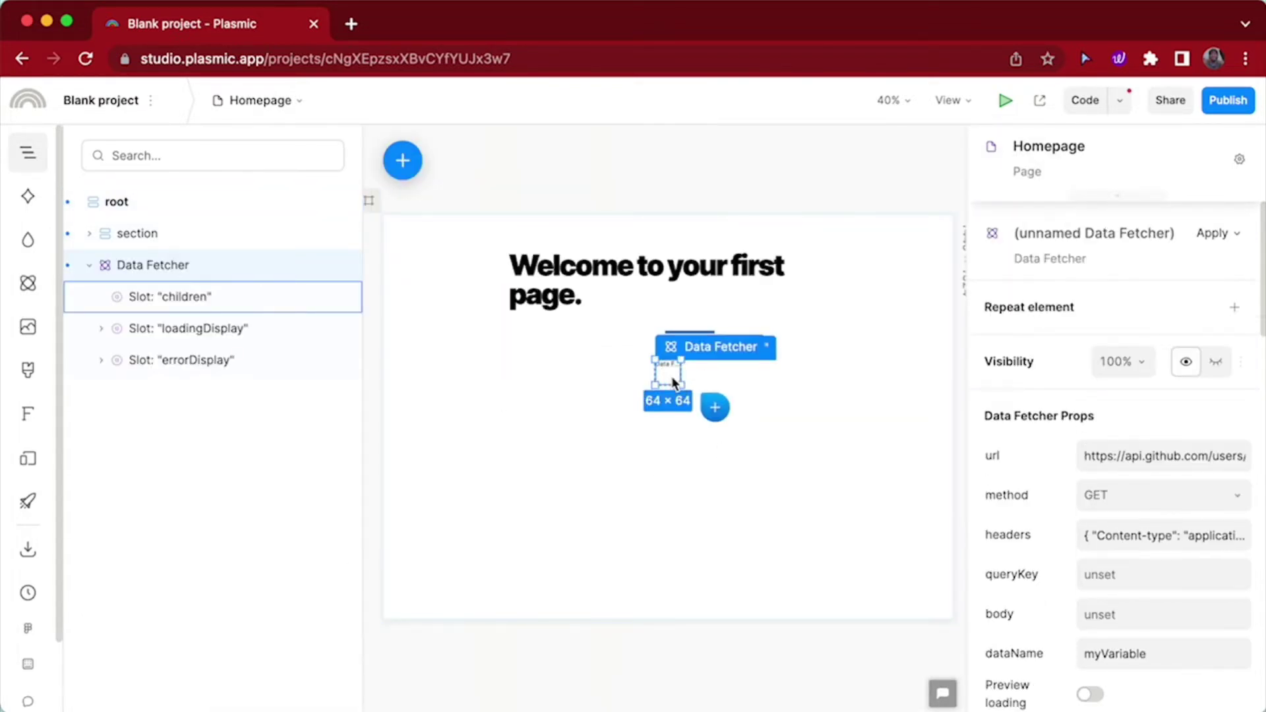
pyautogui.tripleClick(1098, 456)
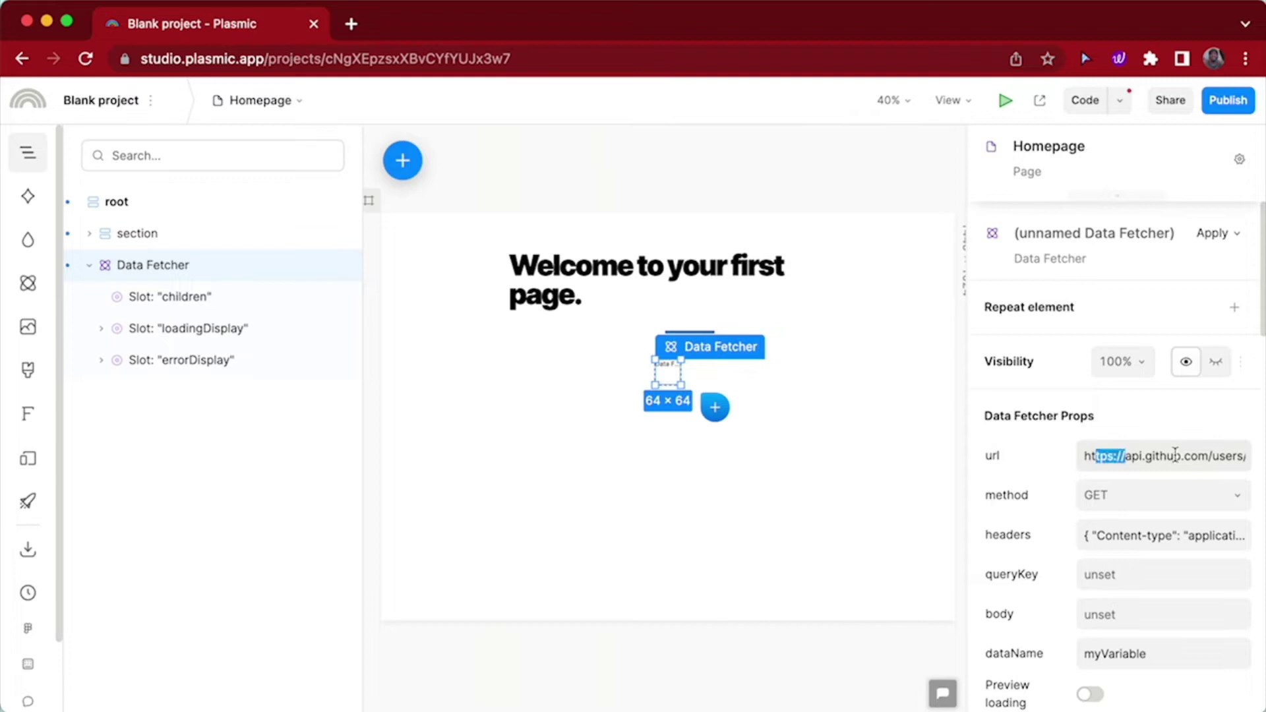
pyautogui.click(1188, 468)
pyautogui.tripleClick(1167, 455)
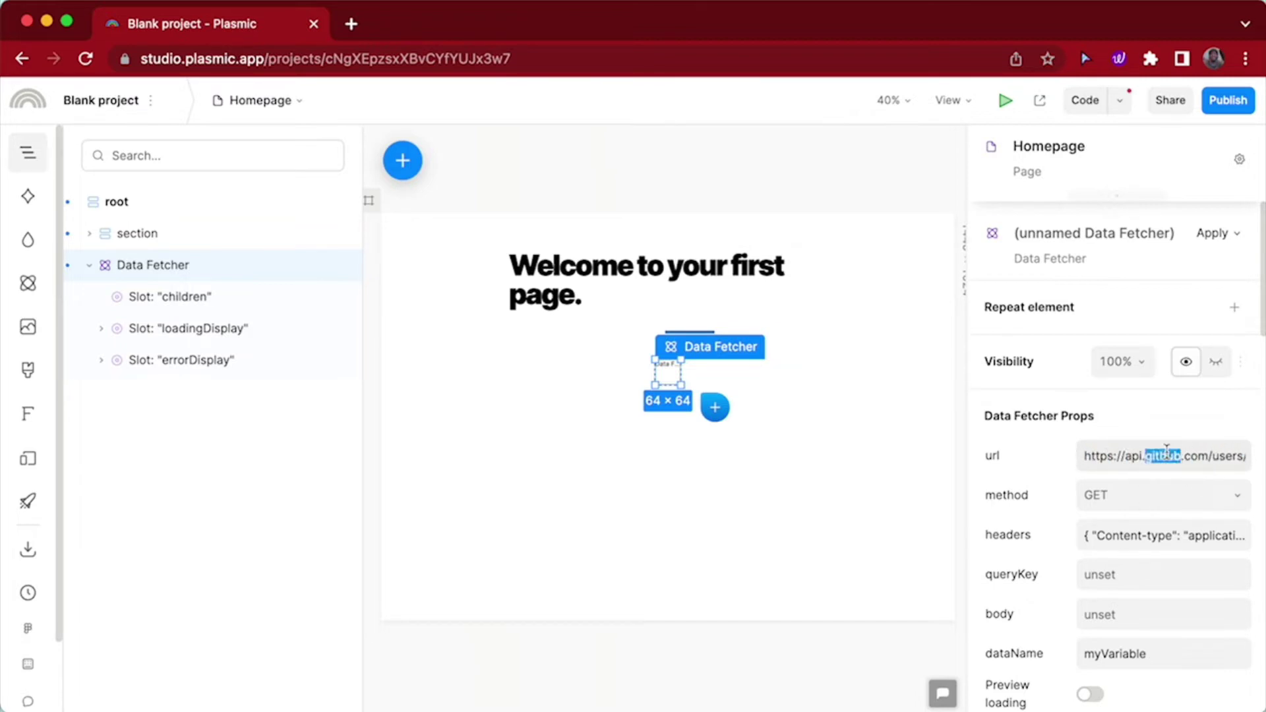
pyautogui.press('BackSpace')
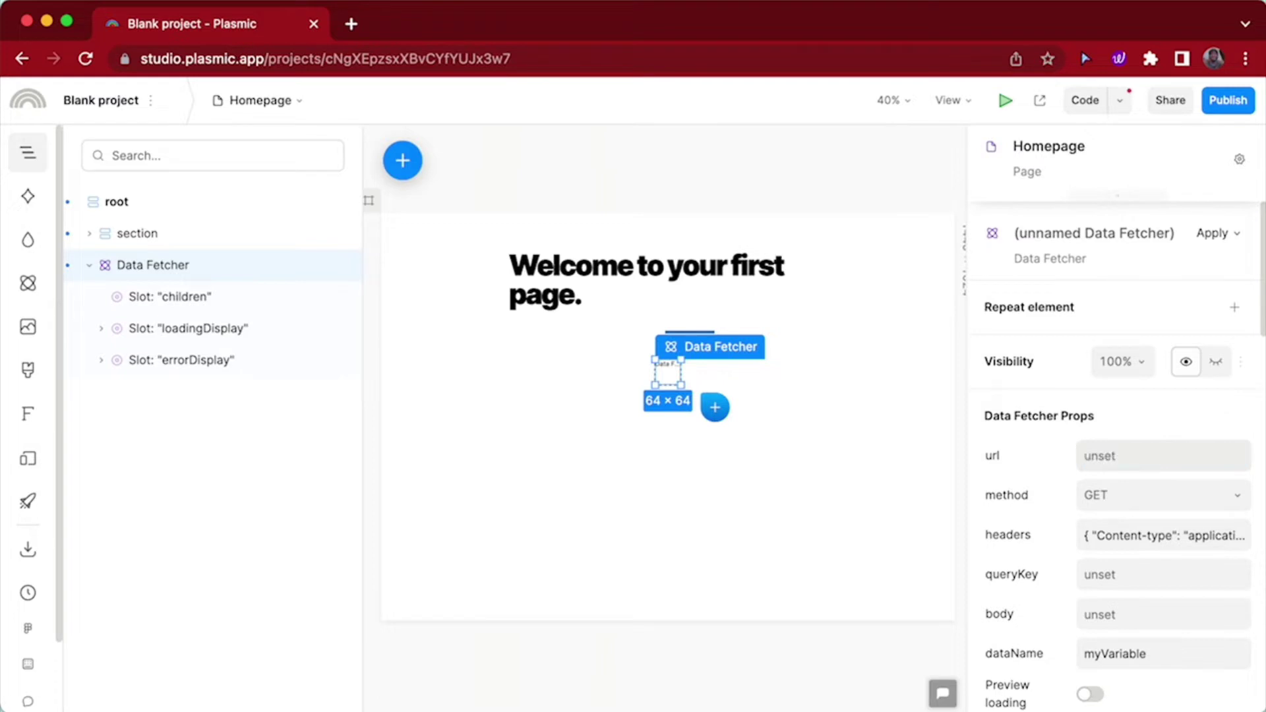
pyautogui.write('https://dummyjson.com/products?limit=10')
pyautogui.press('Return')
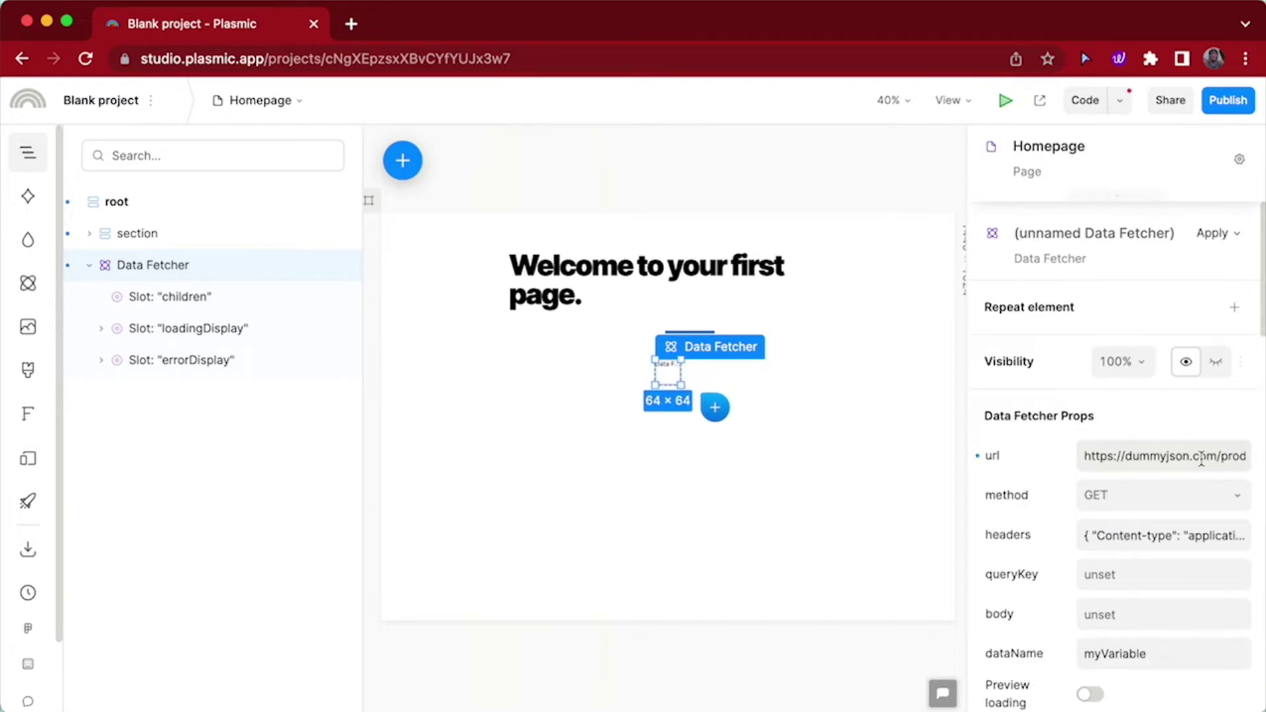
# Step: Rename the fetcher's dataName from myVariable to myProducts
pyautogui.doubleClick(1152, 654)
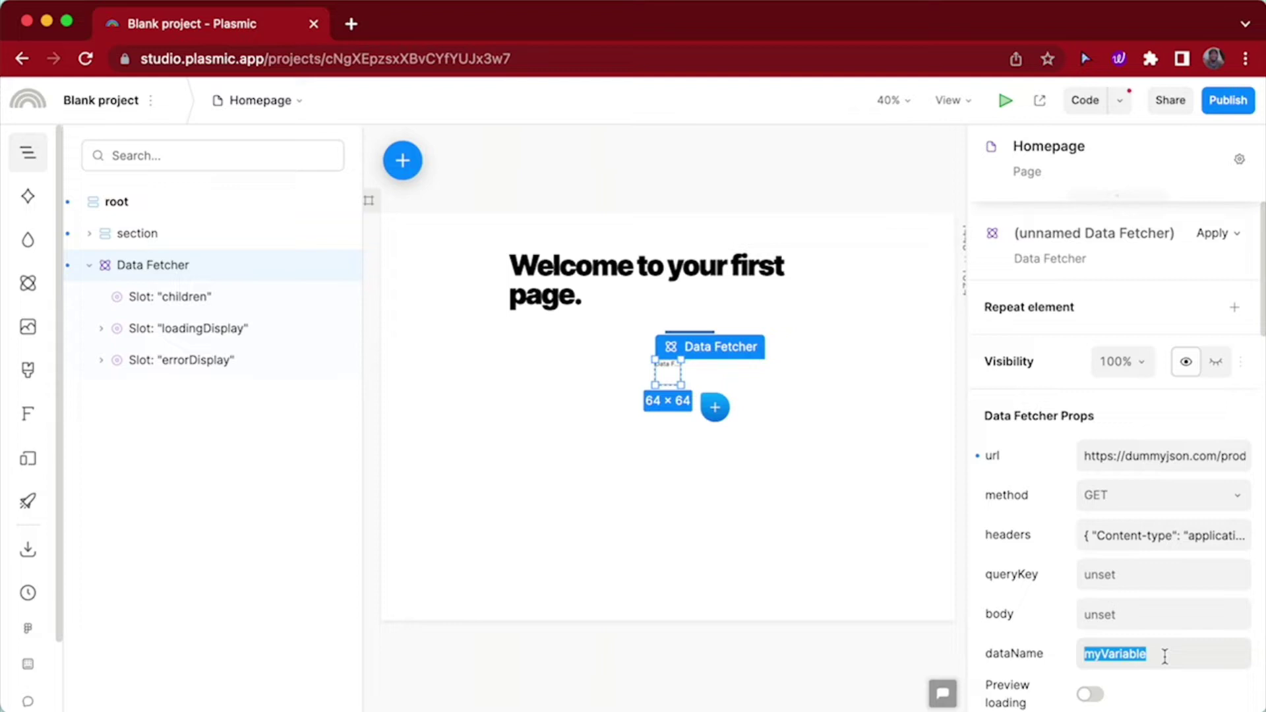
pyautogui.press('BackSpace')
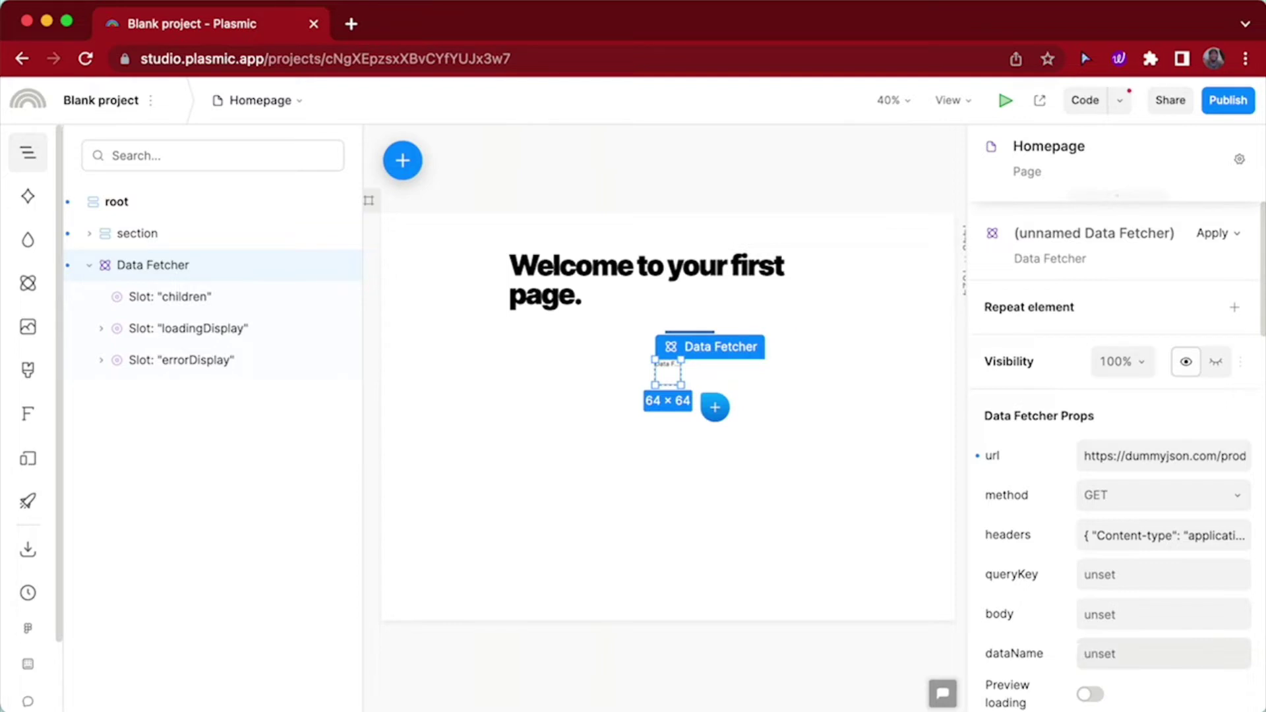
pyautogui.write('myProducts')
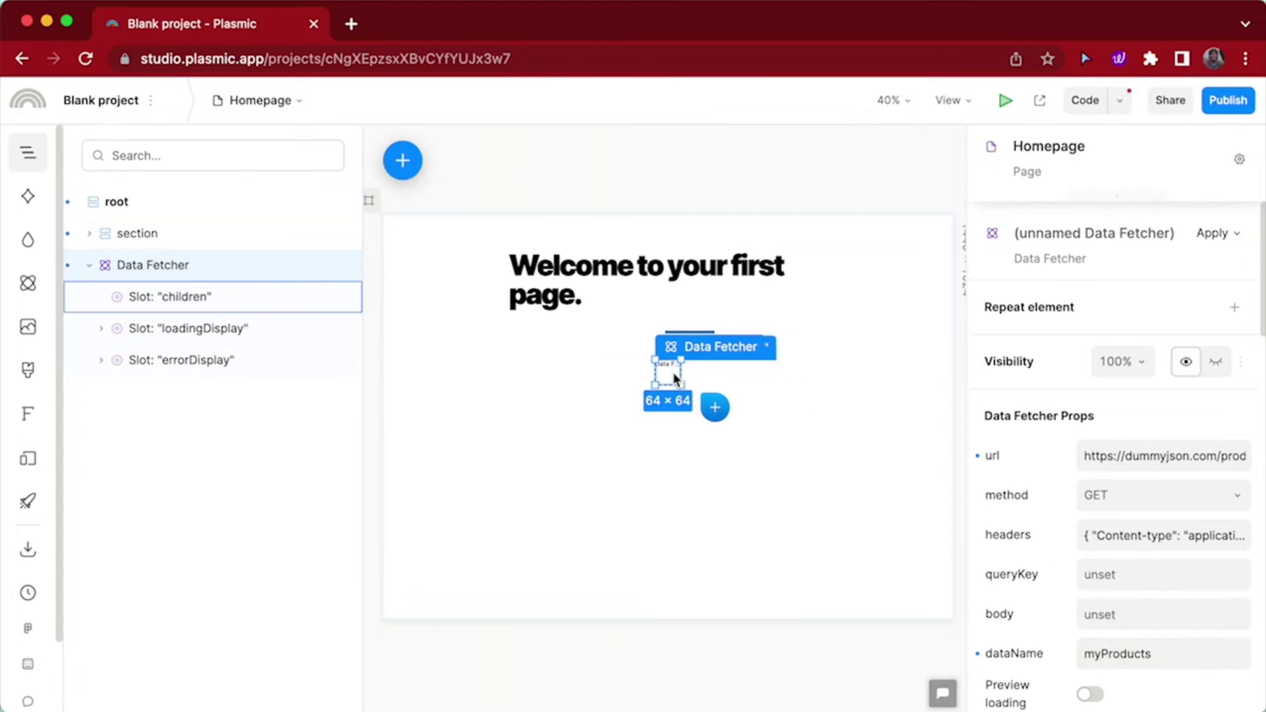
# Step: Add a Text element into the Data Fetcher's children slot
pyautogui.click(672, 371)
pyautogui.click(715, 407)
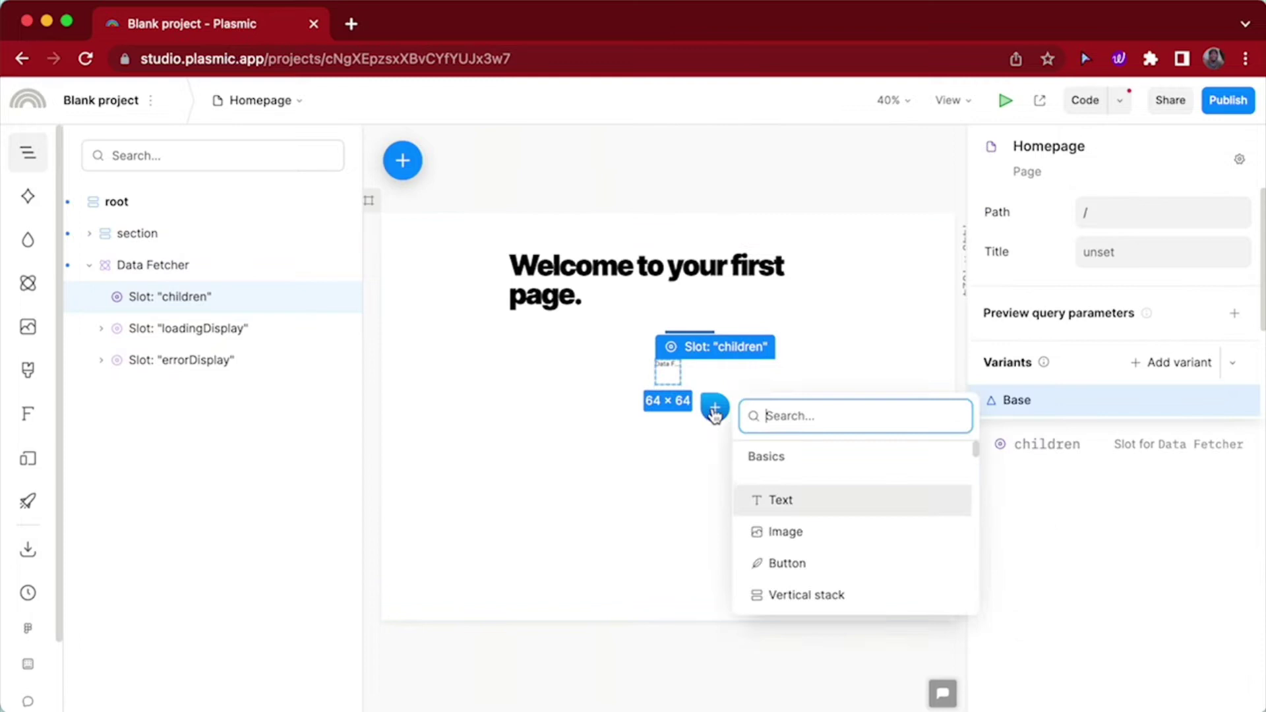
pyautogui.click(811, 509)
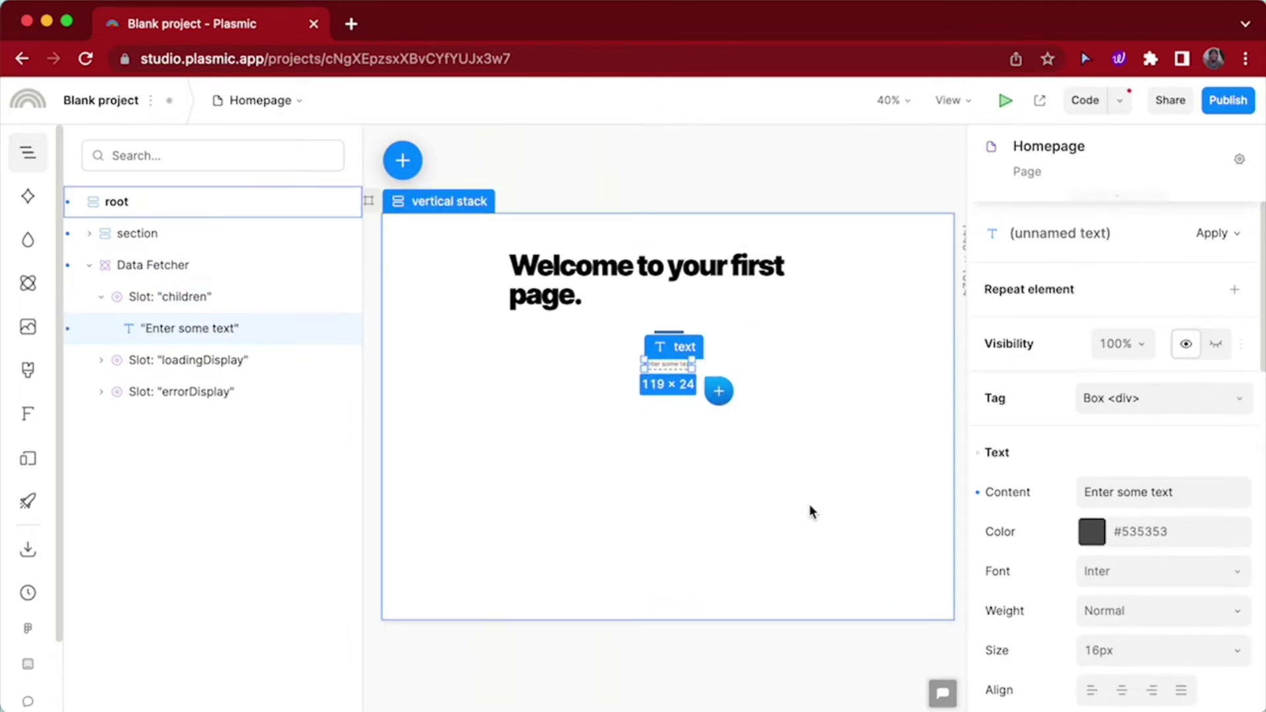
# Step: Repeat the text element over the myProducts › products collection
pyautogui.click(1235, 291)
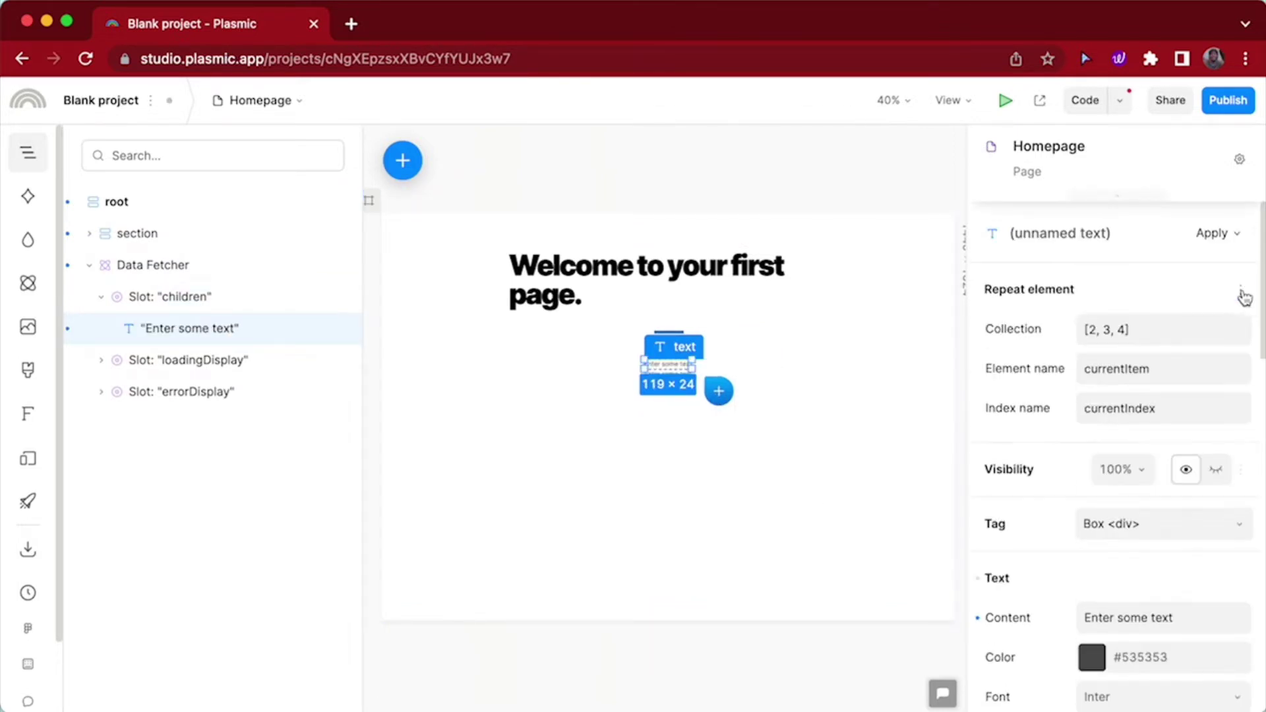
pyautogui.click(1131, 333)
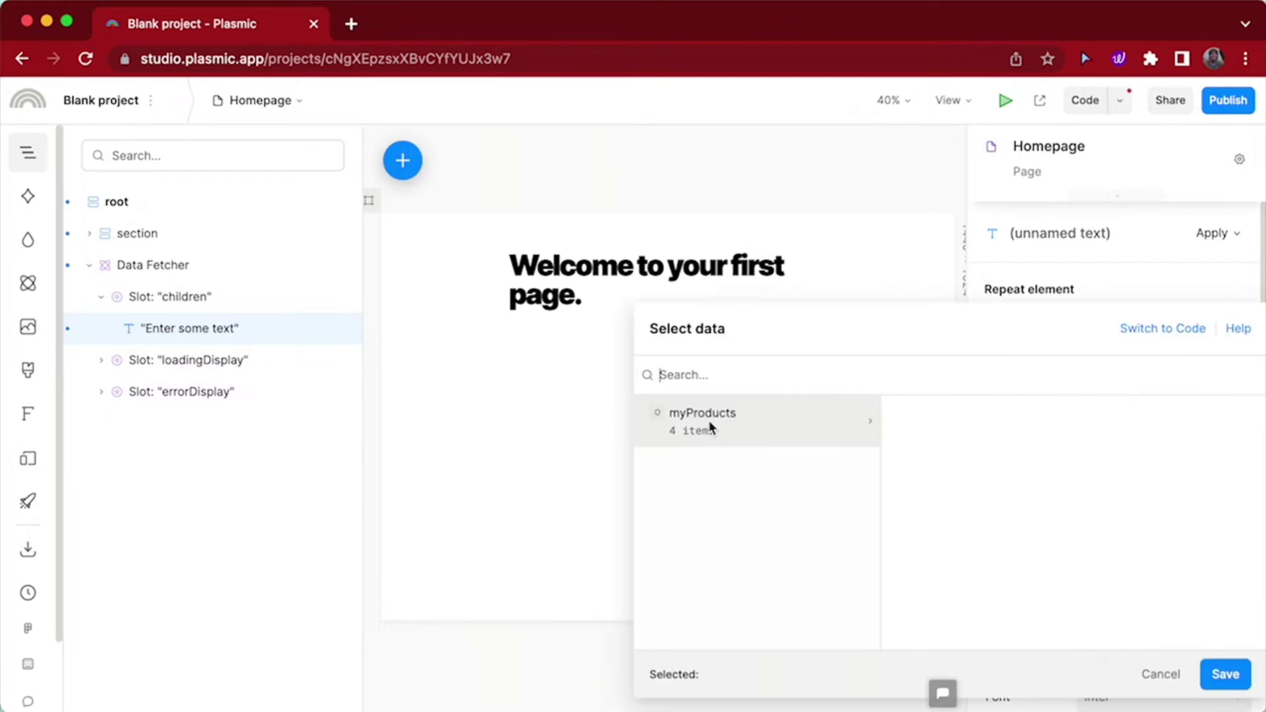
pyautogui.click(727, 424)
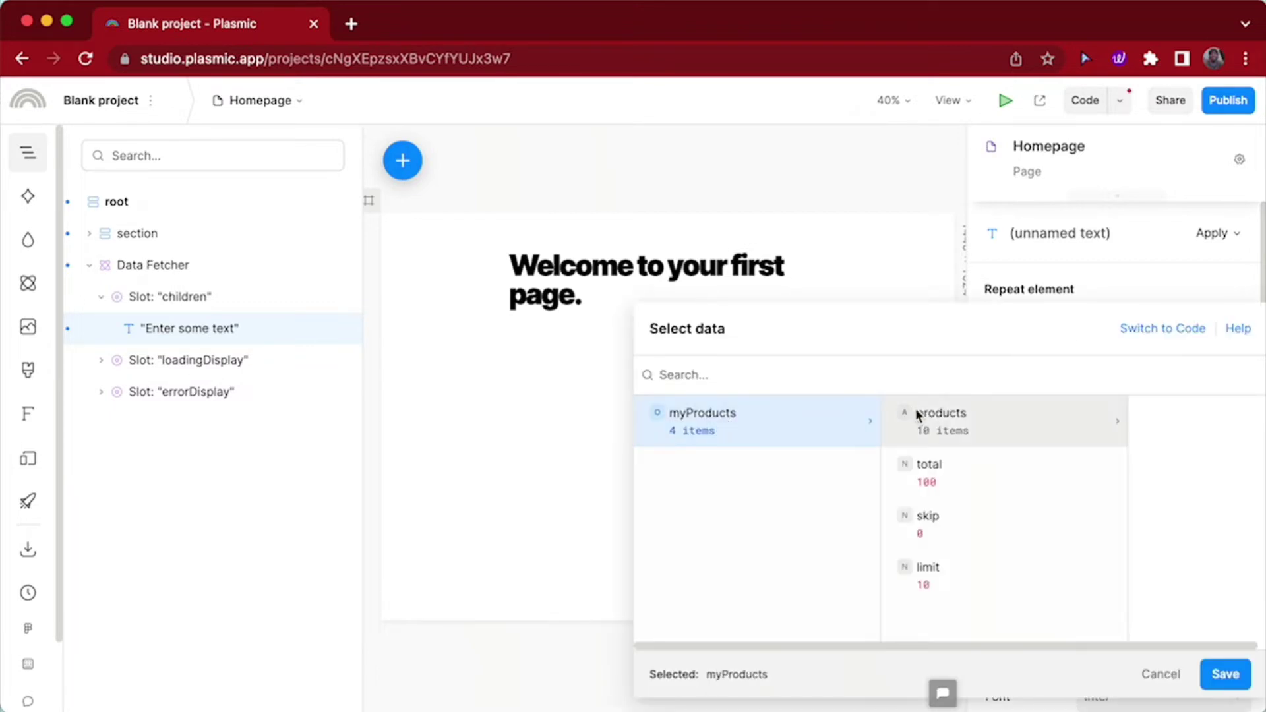
pyautogui.click(966, 417)
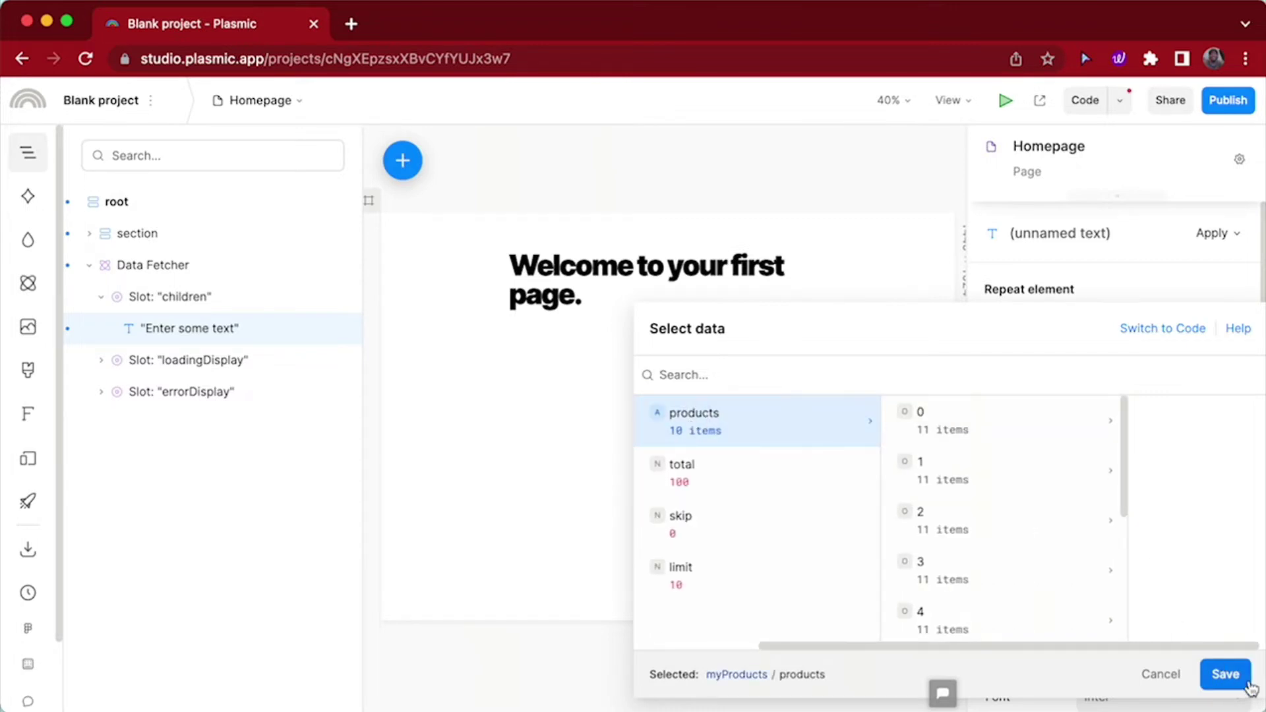
pyautogui.click(1224, 674)
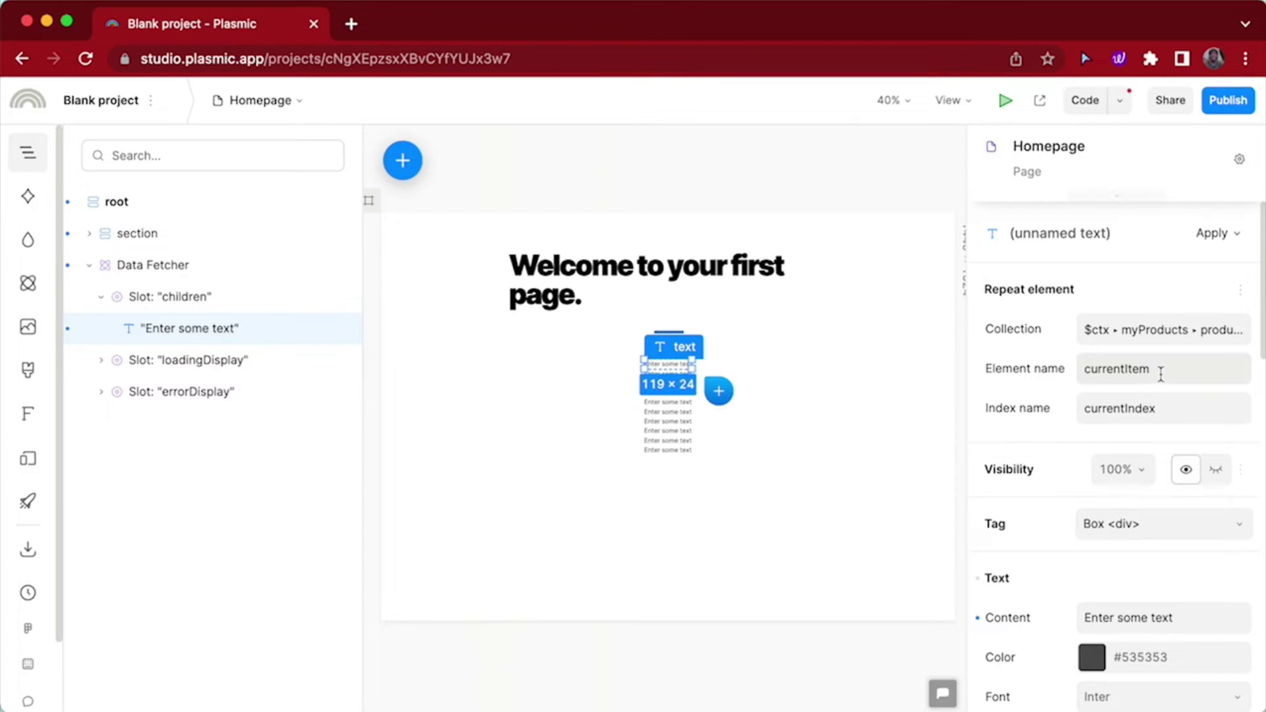
# Step: Bind the repeated text's content to currentItem.title, listing names like iPhone 9 and iPhone X
pyautogui.rightClick(1160, 632)
pyautogui.click(1134, 641)
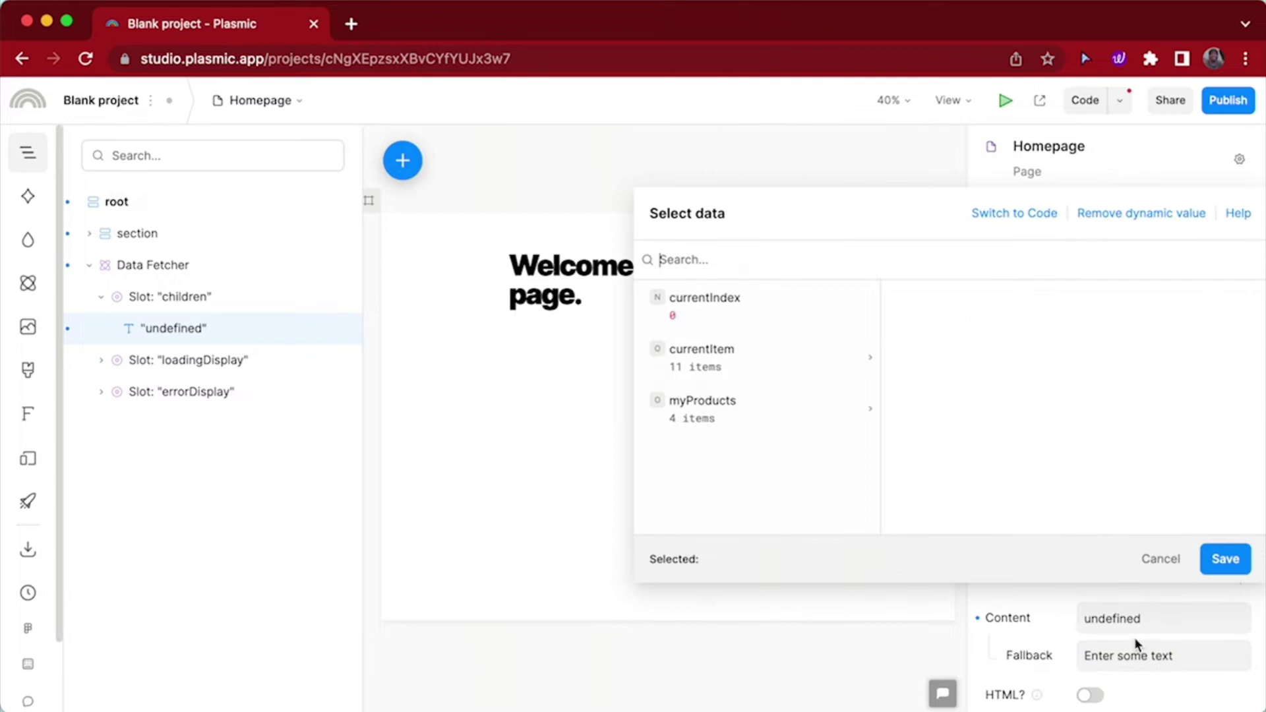
pyautogui.click(730, 360)
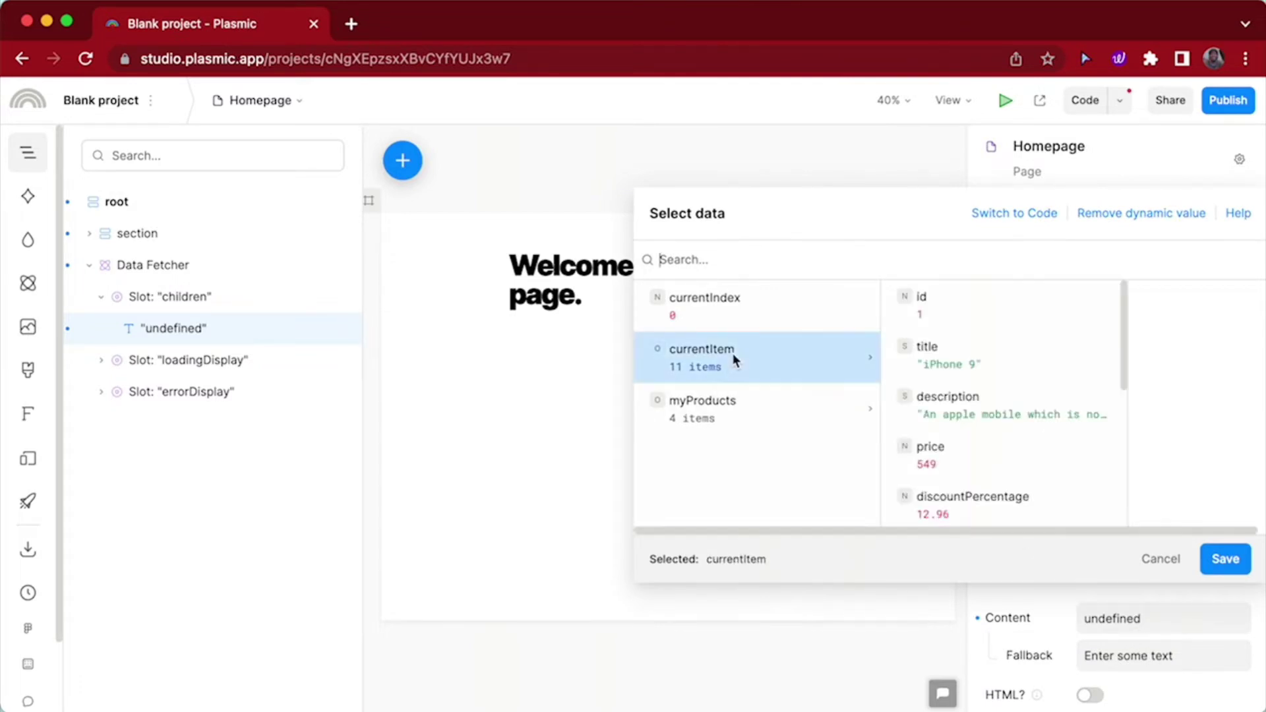
pyautogui.click(959, 353)
pyautogui.click(1225, 559)
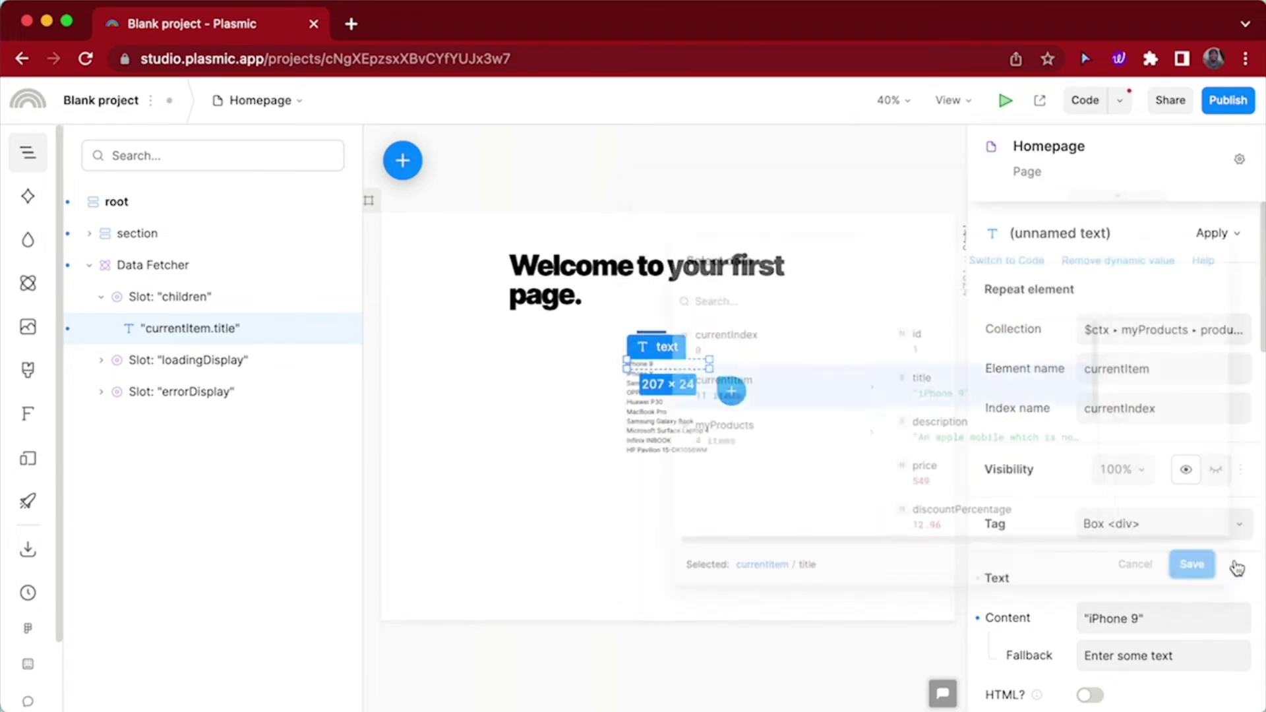
pyautogui.click(843, 516)
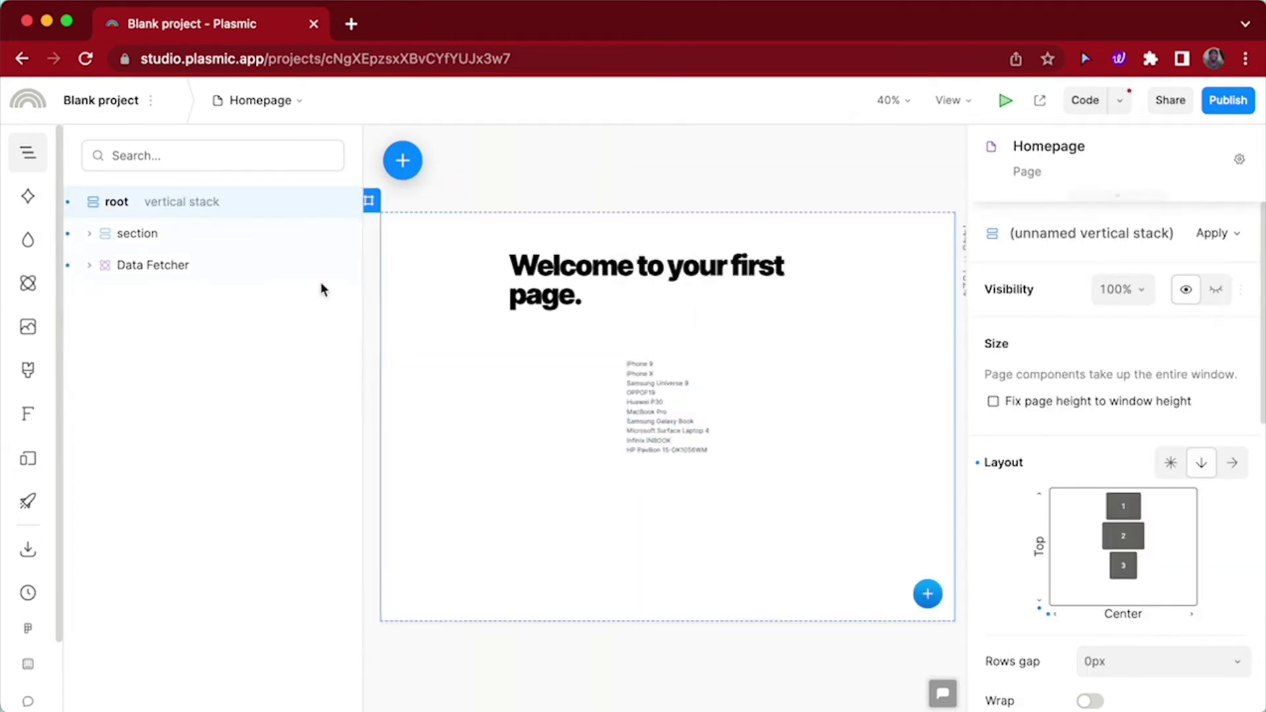
# Step: Widen the Data Fetcher across the page and give it a Grid layout with 4 fixed columns
pyautogui.click(232, 268)
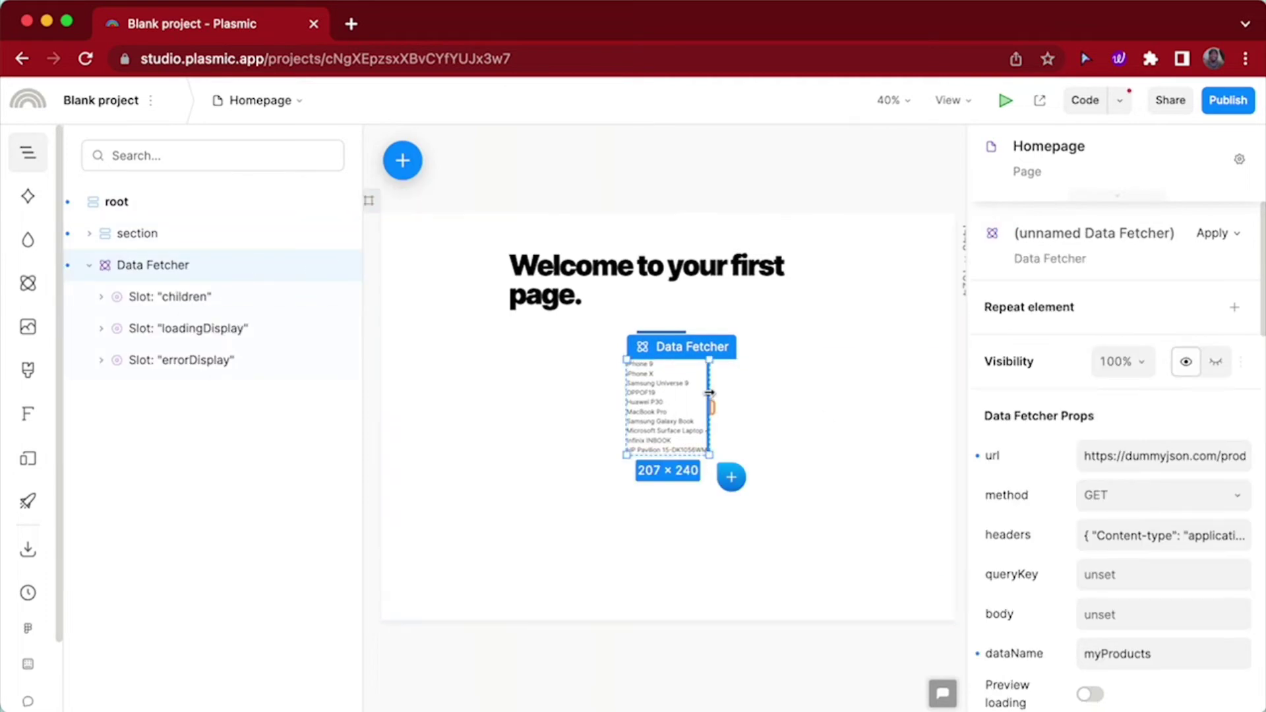
pyautogui.moveTo(713, 392); pyautogui.dragTo(954, 392)
pyautogui.scroll(-2, 1131, 493)
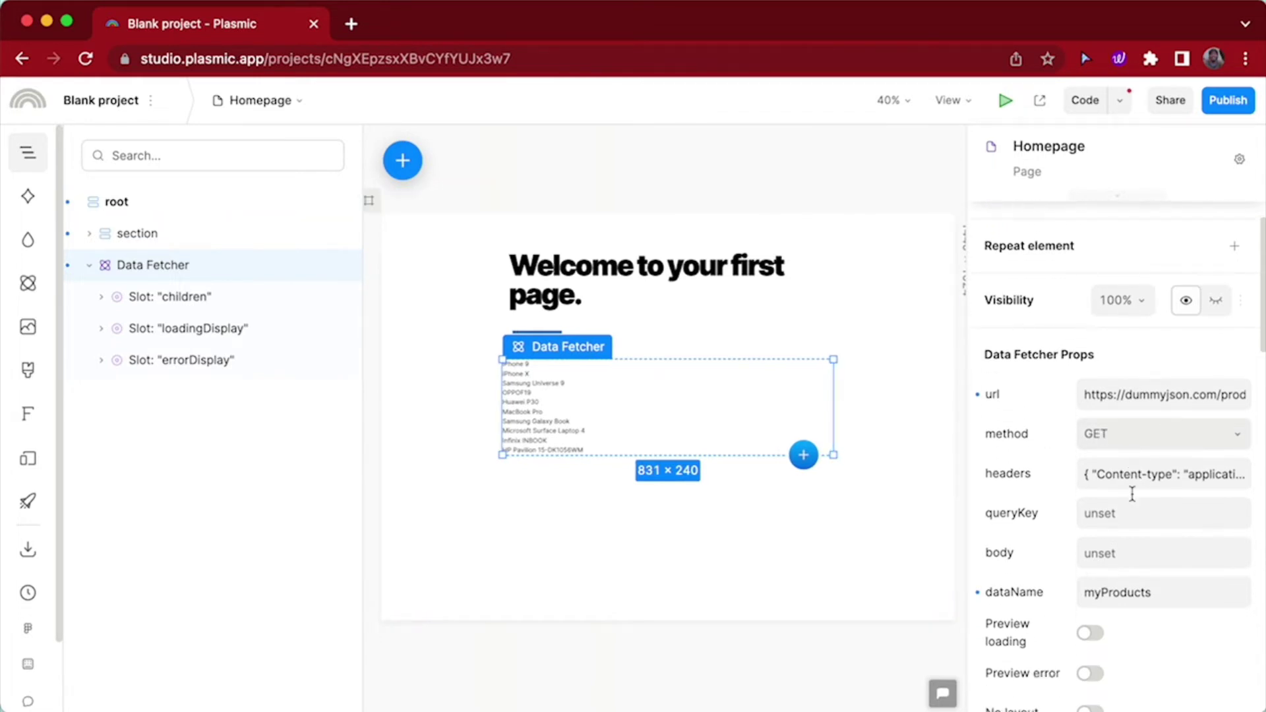
pyautogui.scroll(-5, 1132, 493)
pyautogui.scroll(-5, 1225, 484)
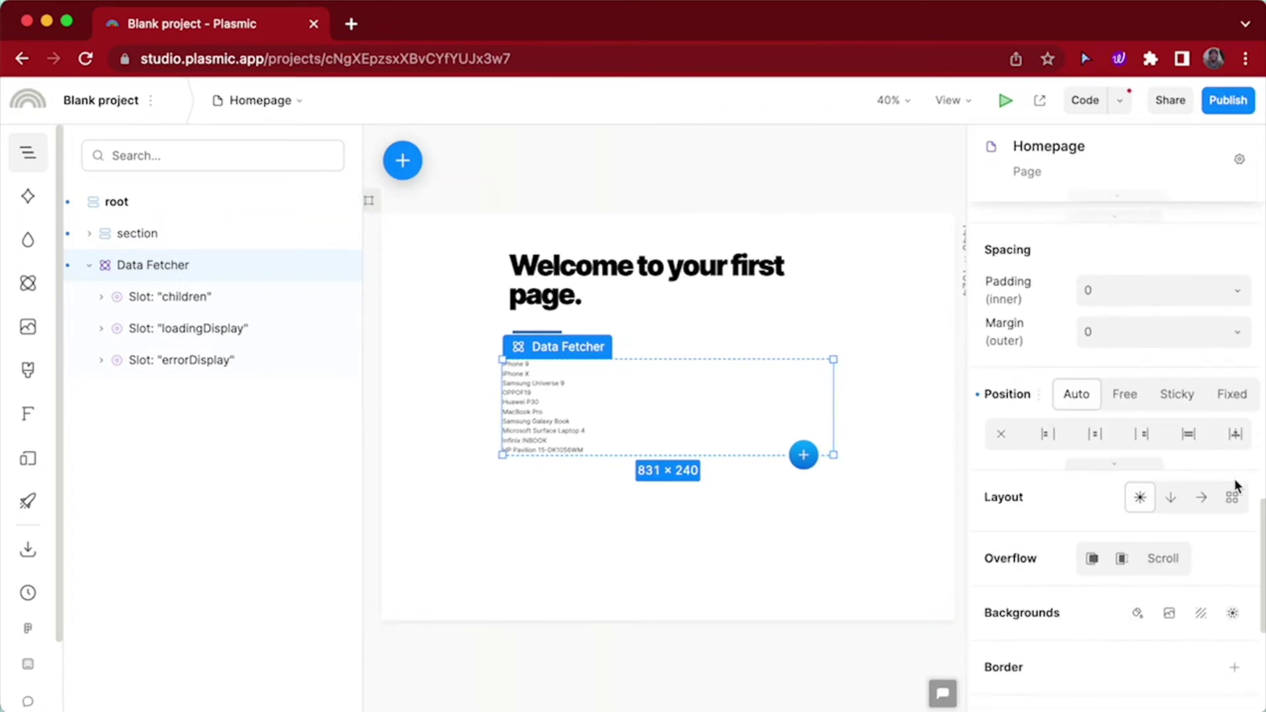
pyautogui.click(1232, 498)
pyautogui.click(1138, 575)
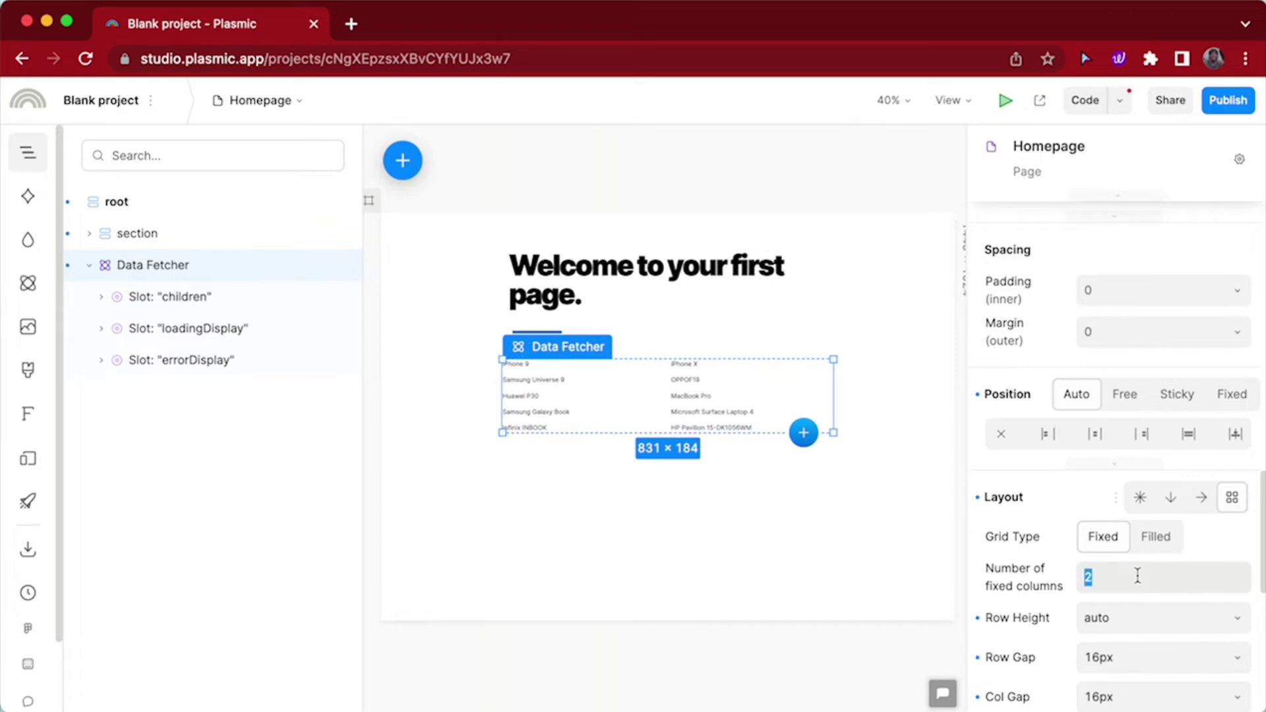
pyautogui.write('4')
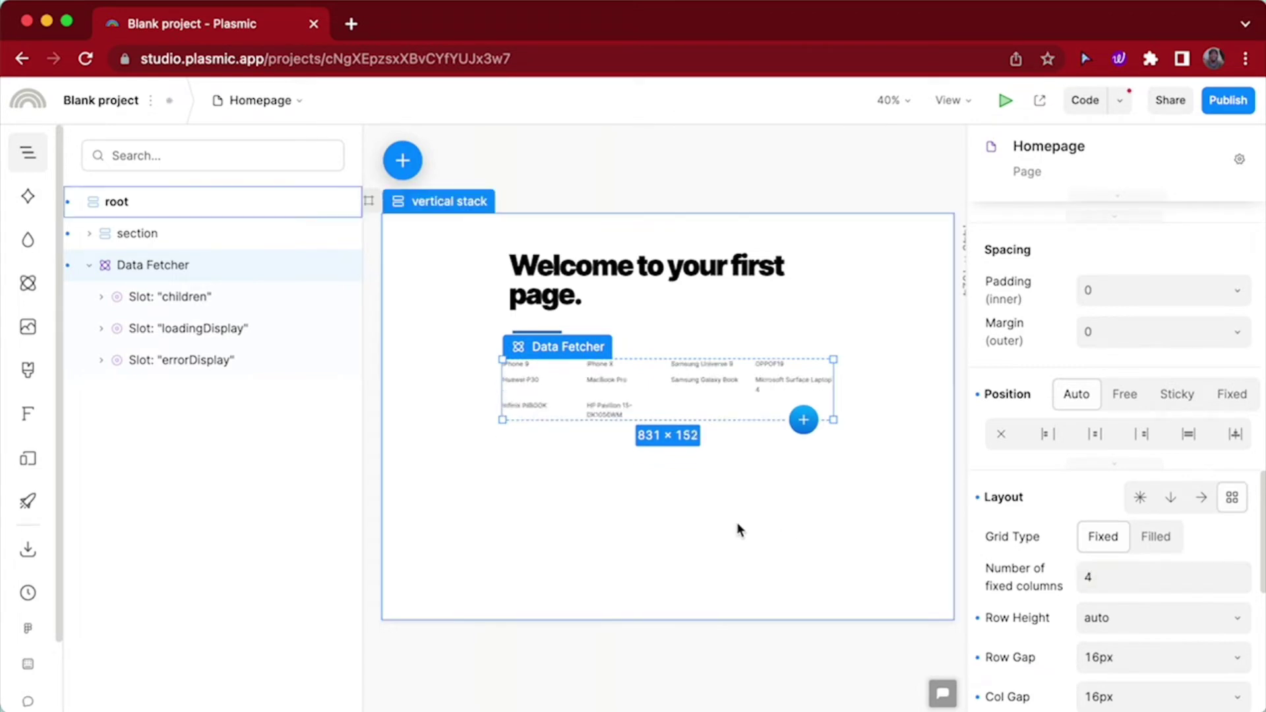
pyautogui.click(682, 525)
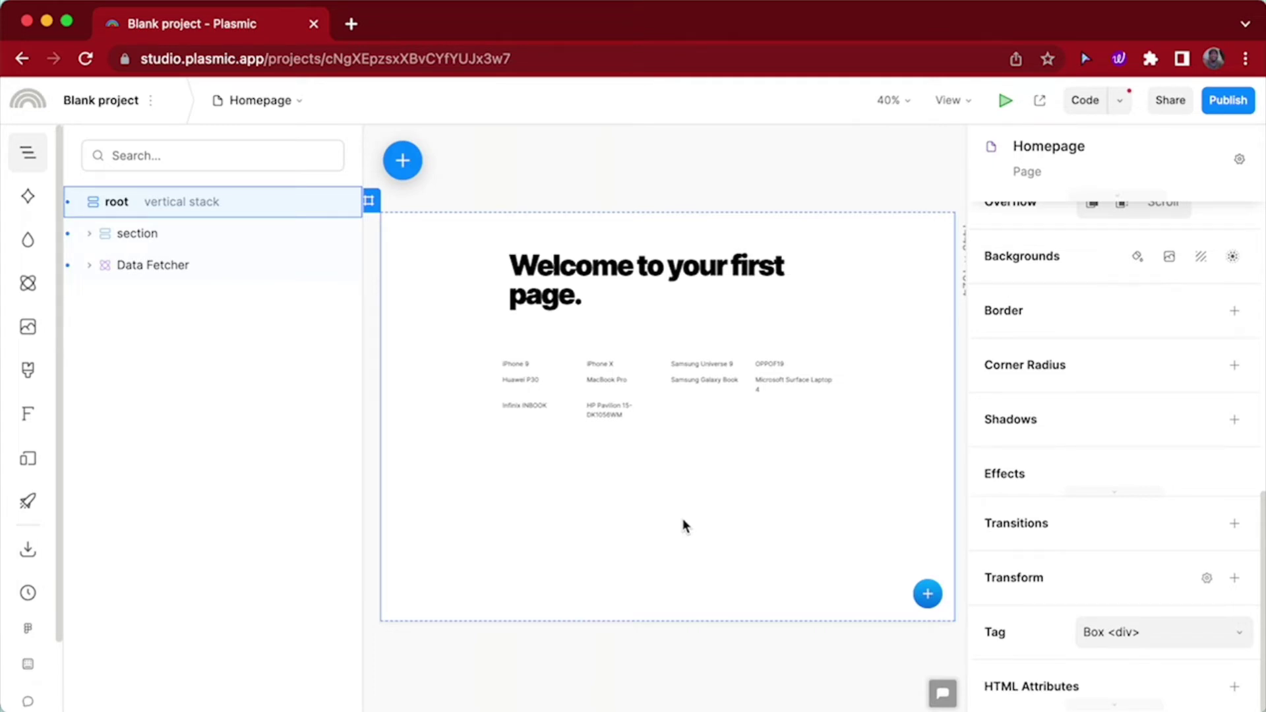
# Step: Wrap the currentItem.title text in a Vertical stack and move the repetition to that stack
pyautogui.click(564, 409)
pyautogui.click(535, 370)
pyautogui.click(524, 366)
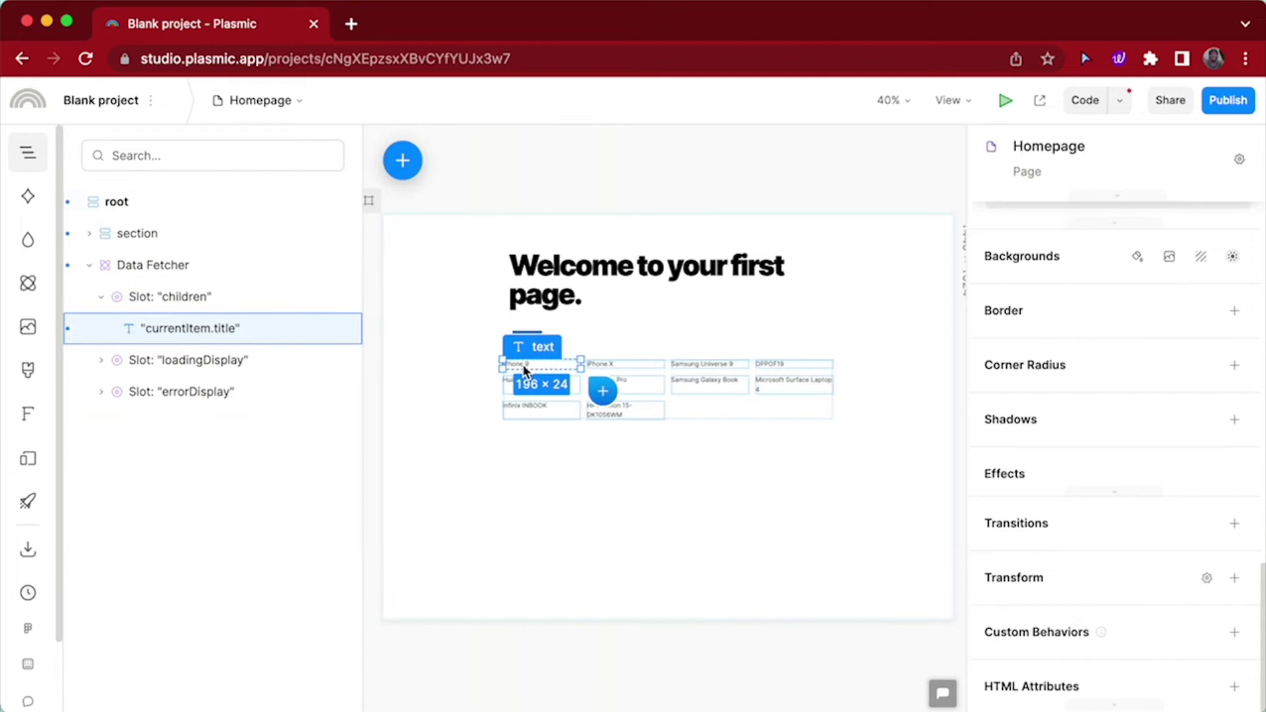
pyautogui.rightClick(147, 329)
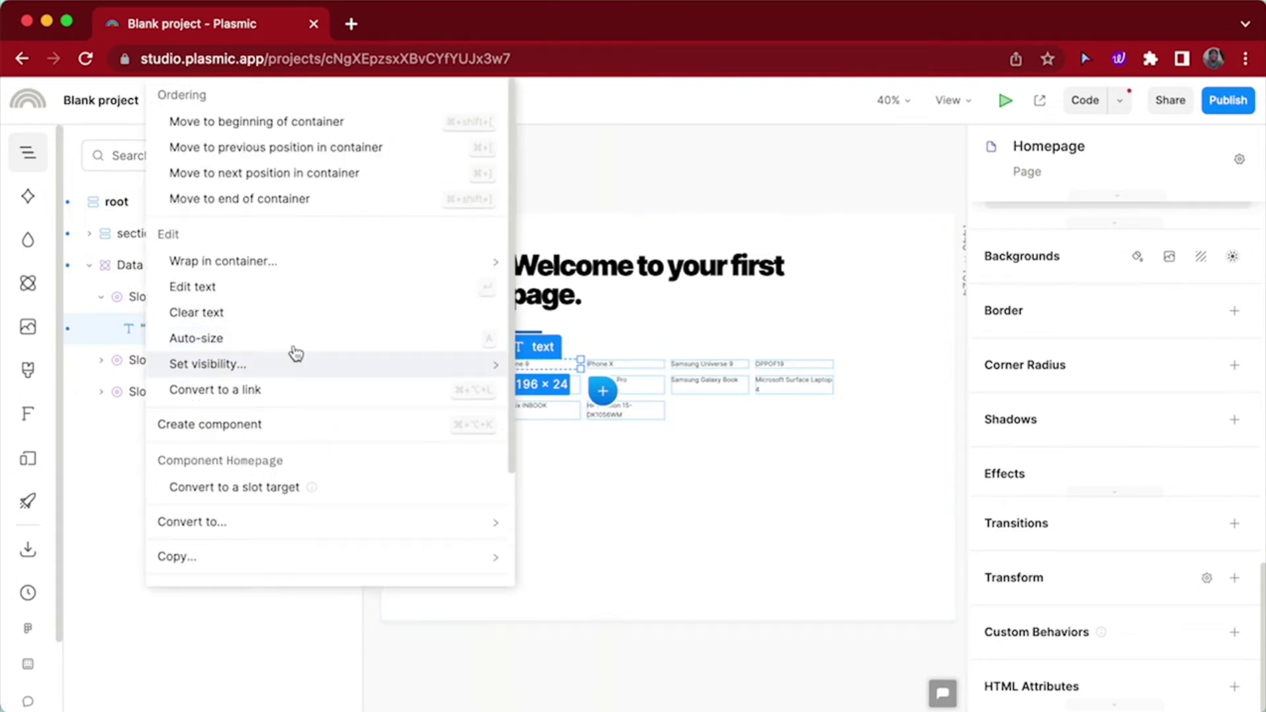
pyautogui.moveTo(305, 262)
pyautogui.click(598, 294)
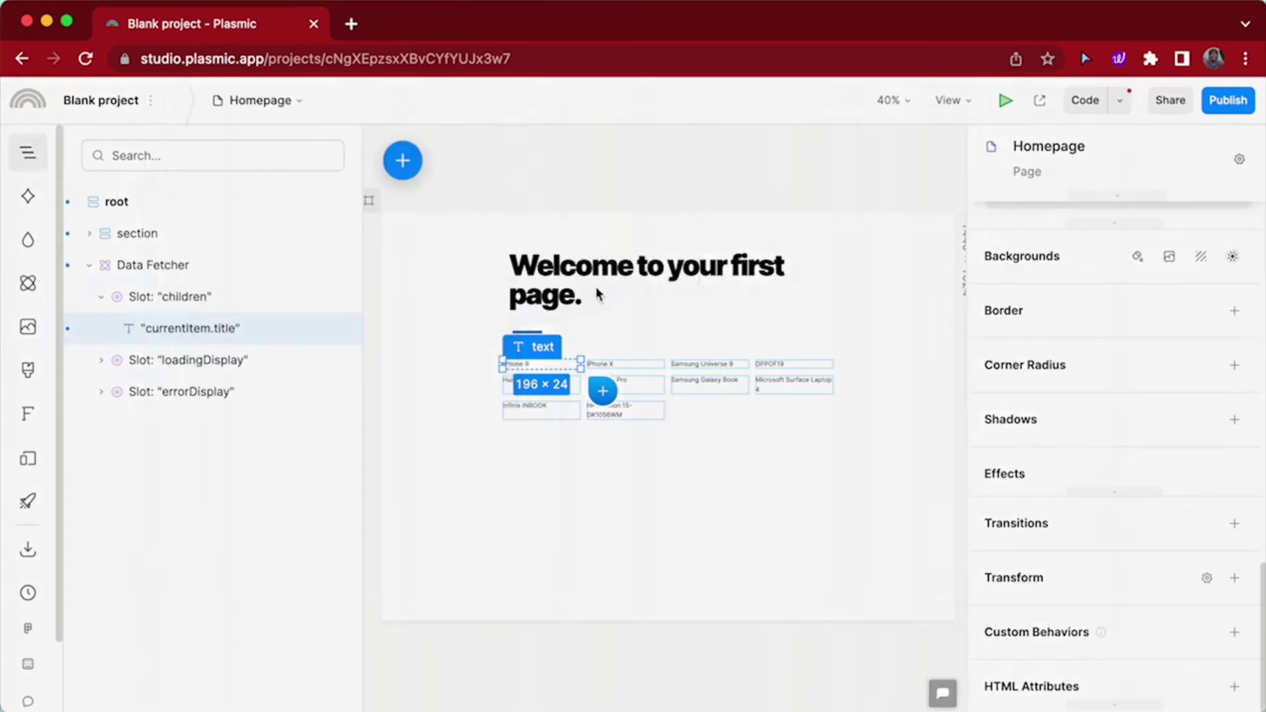
pyautogui.click(503, 262)
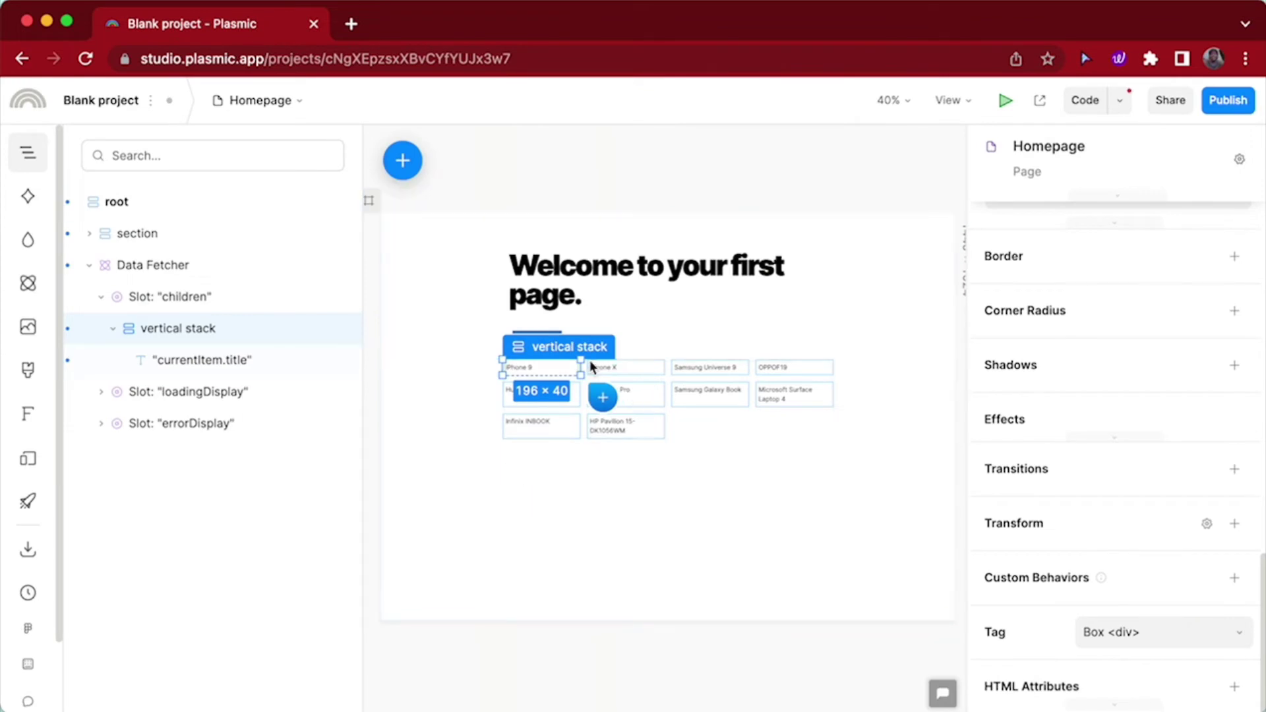
# Step: Add an Image to the product stack and pick currentItem › thumbnail as its dynamic source
pyautogui.click(600, 396)
pyautogui.click(686, 559)
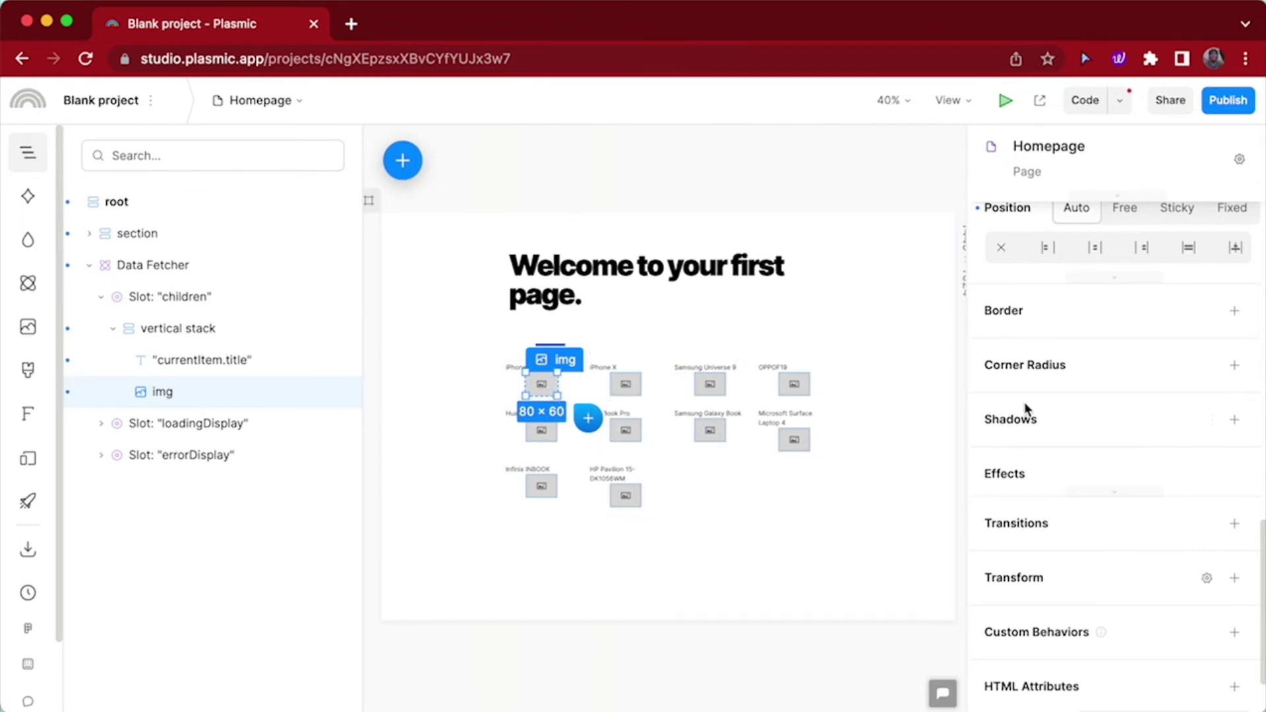
pyautogui.scroll(5, 1064, 419)
pyautogui.scroll(4, 1064, 419)
pyautogui.rightClick(1049, 271)
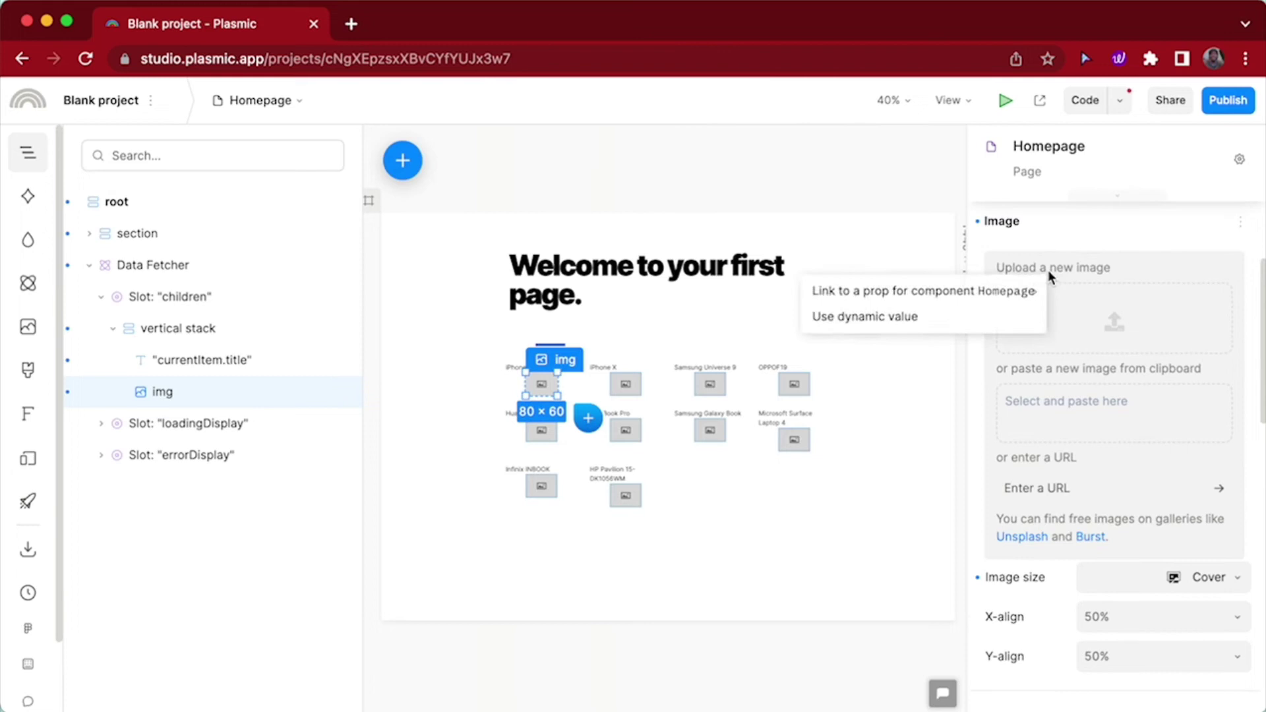
pyautogui.click(950, 319)
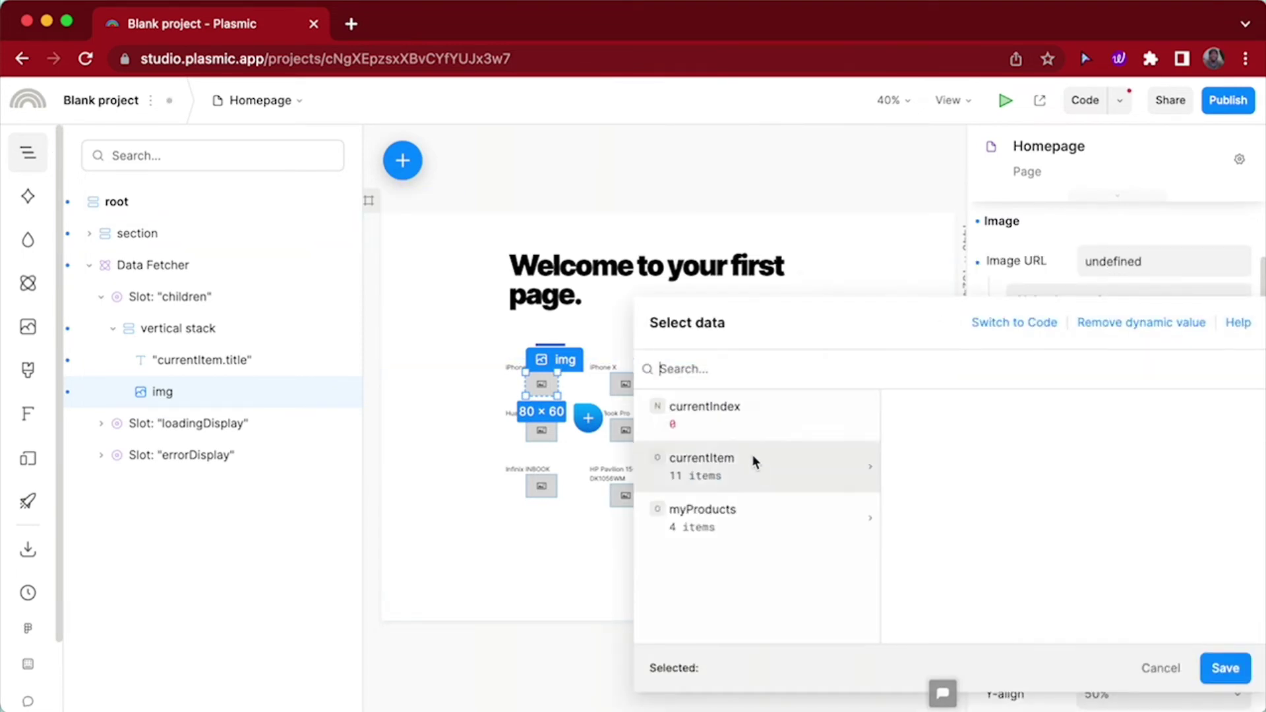
pyautogui.click(757, 467)
pyautogui.scroll(-5, 989, 475)
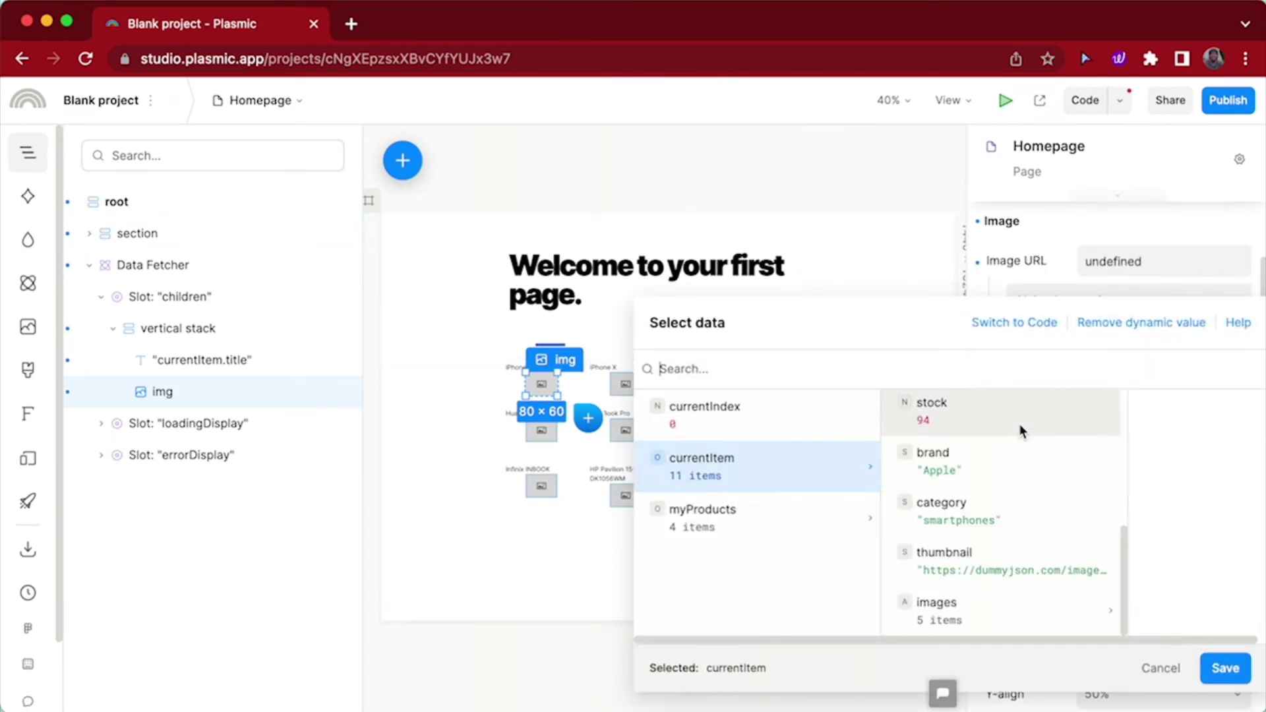
pyautogui.click(1038, 569)
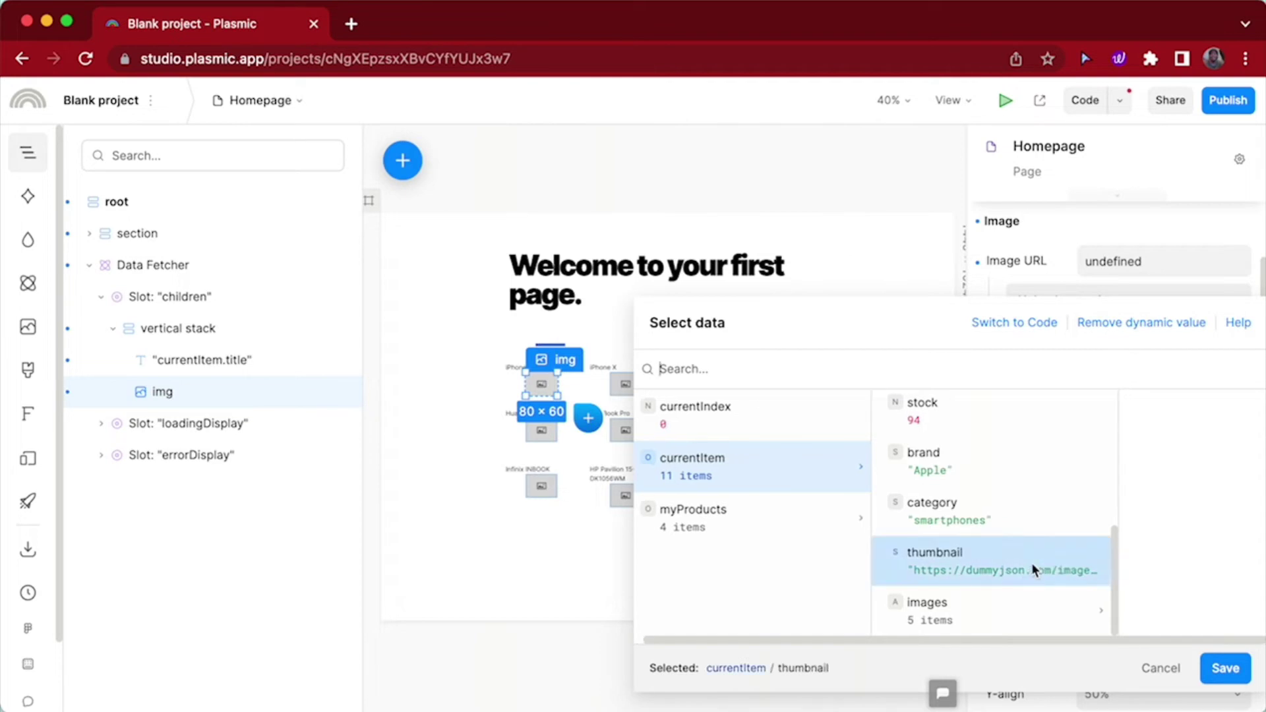
# Step: Save the Image URL binding to currentItem.thumbnail so each card shows its thumbnail
pyautogui.click(1226, 673)
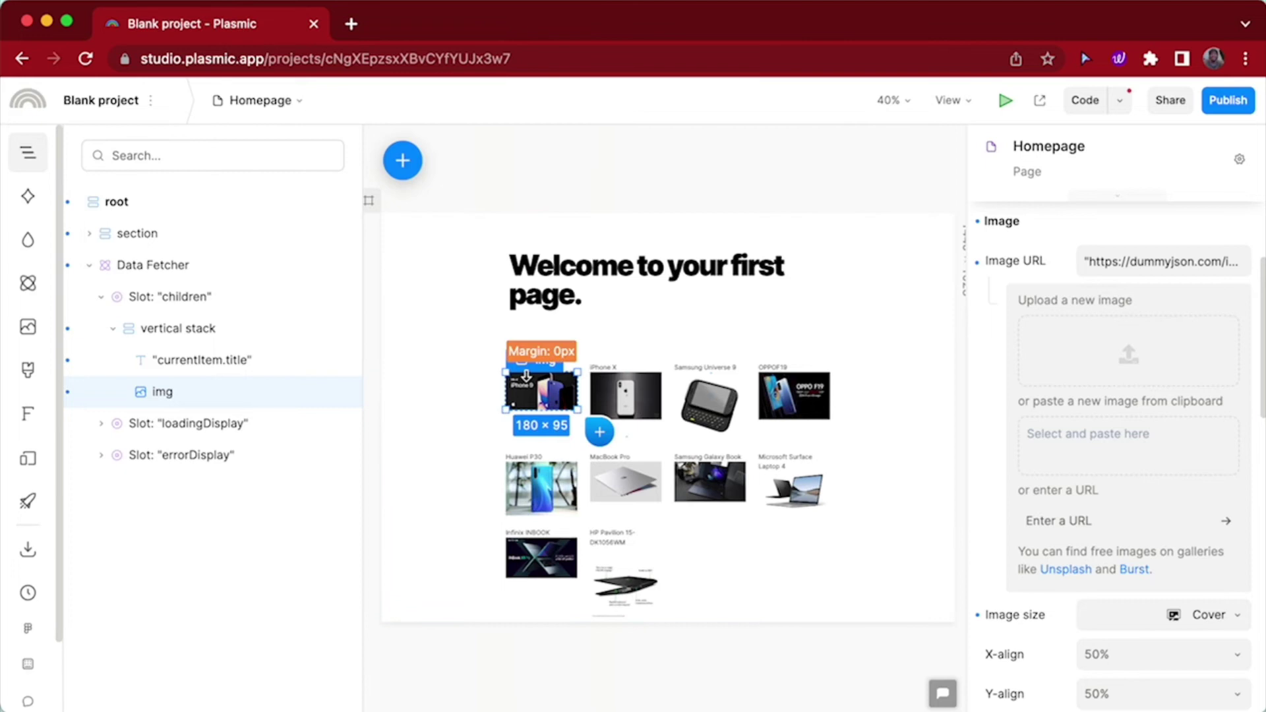
# Step: Make the product card stack's Visibility a dynamic value using currentItem › category
pyautogui.click(257, 341)
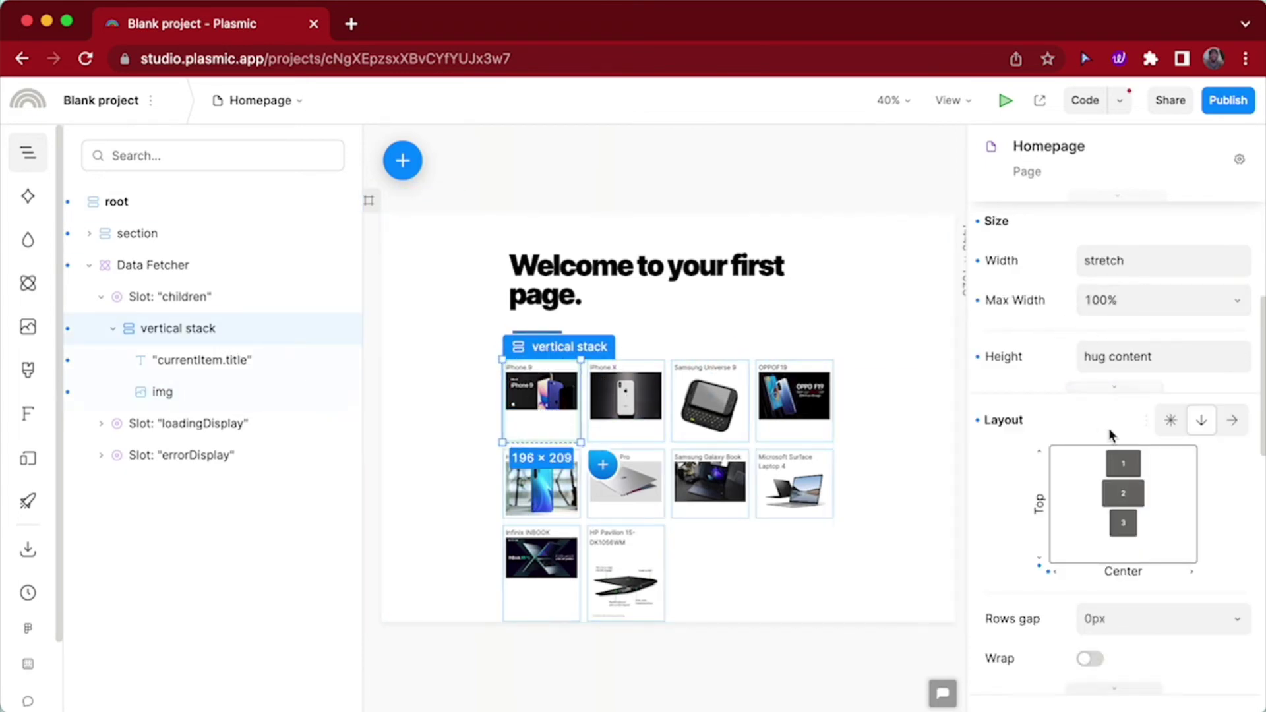
pyautogui.scroll(3, 1109, 429)
pyautogui.click(1241, 470)
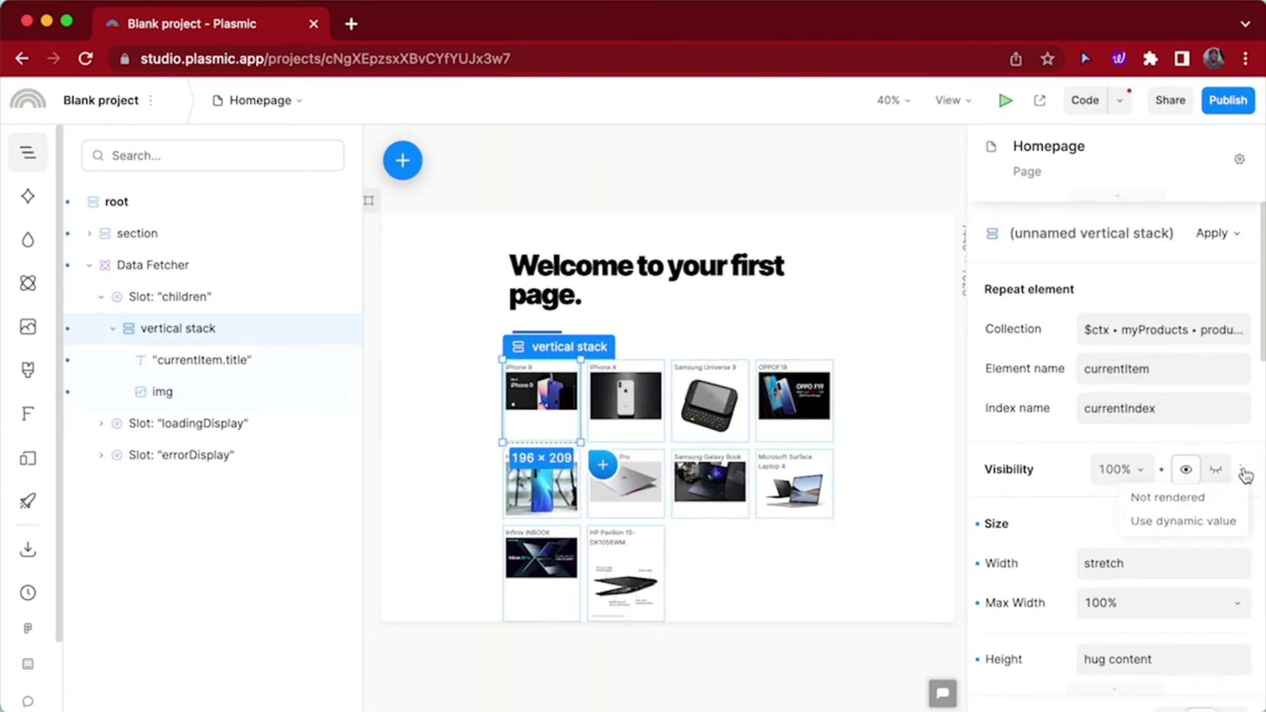
pyautogui.click(1198, 525)
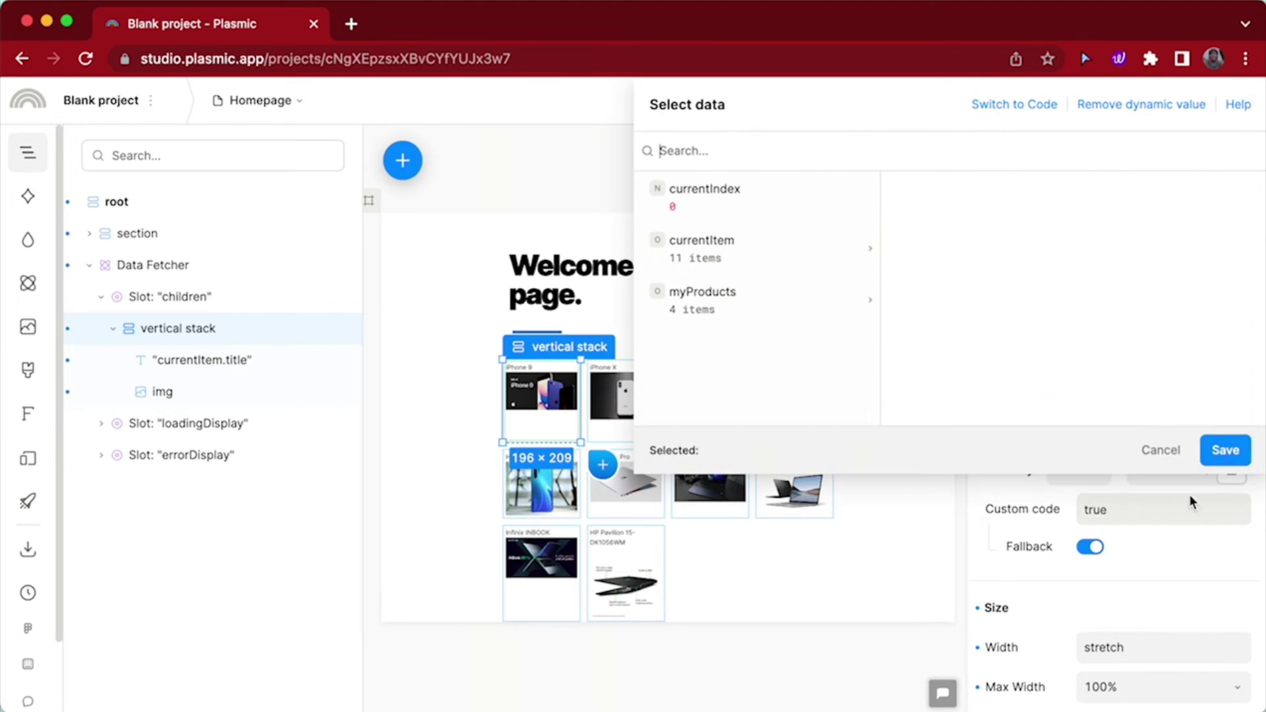
pyautogui.click(745, 241)
pyautogui.scroll(-5, 1029, 317)
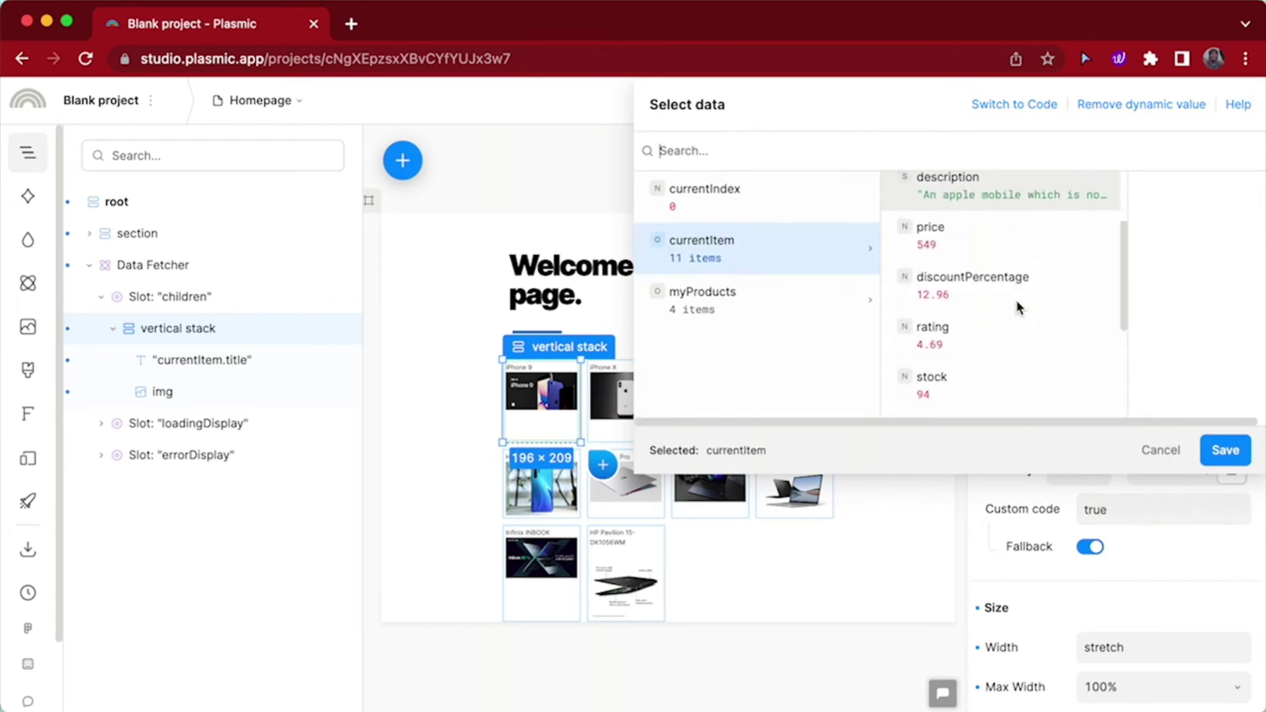
pyautogui.click(1057, 326)
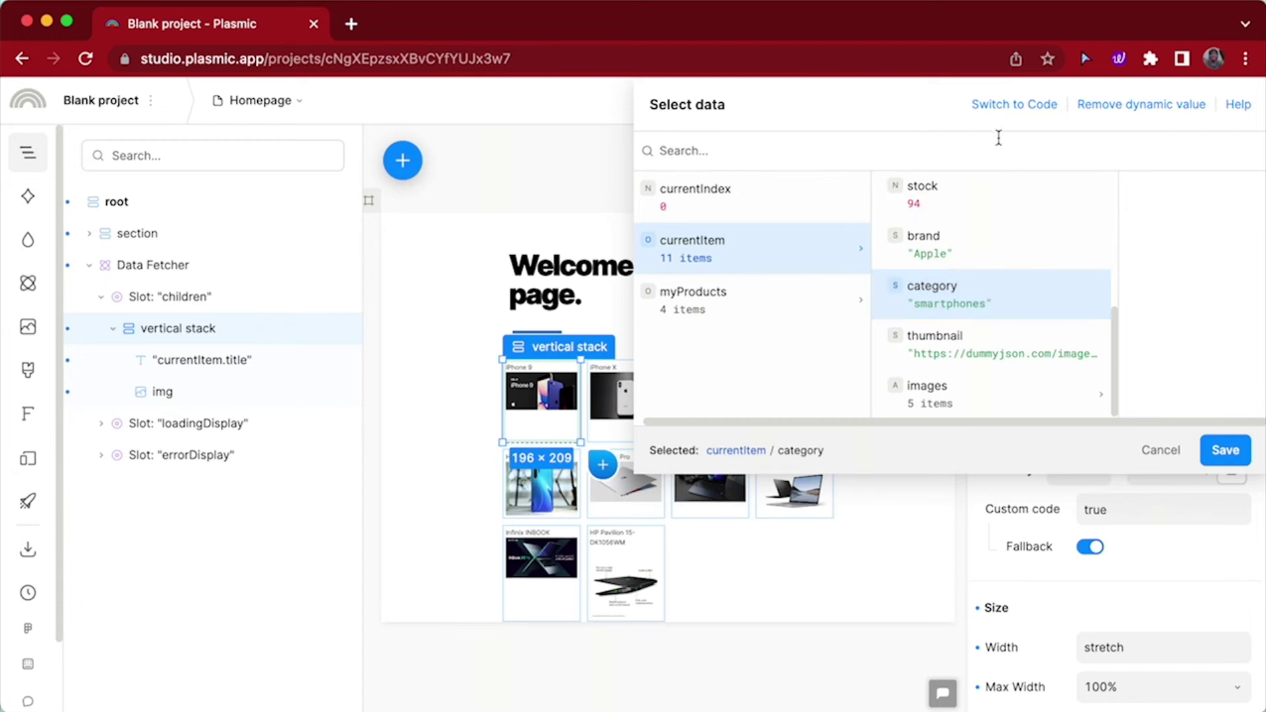
# Step: Change the visibility code to currentItem.category === "smartphones" and save it
pyautogui.click(1022, 113)
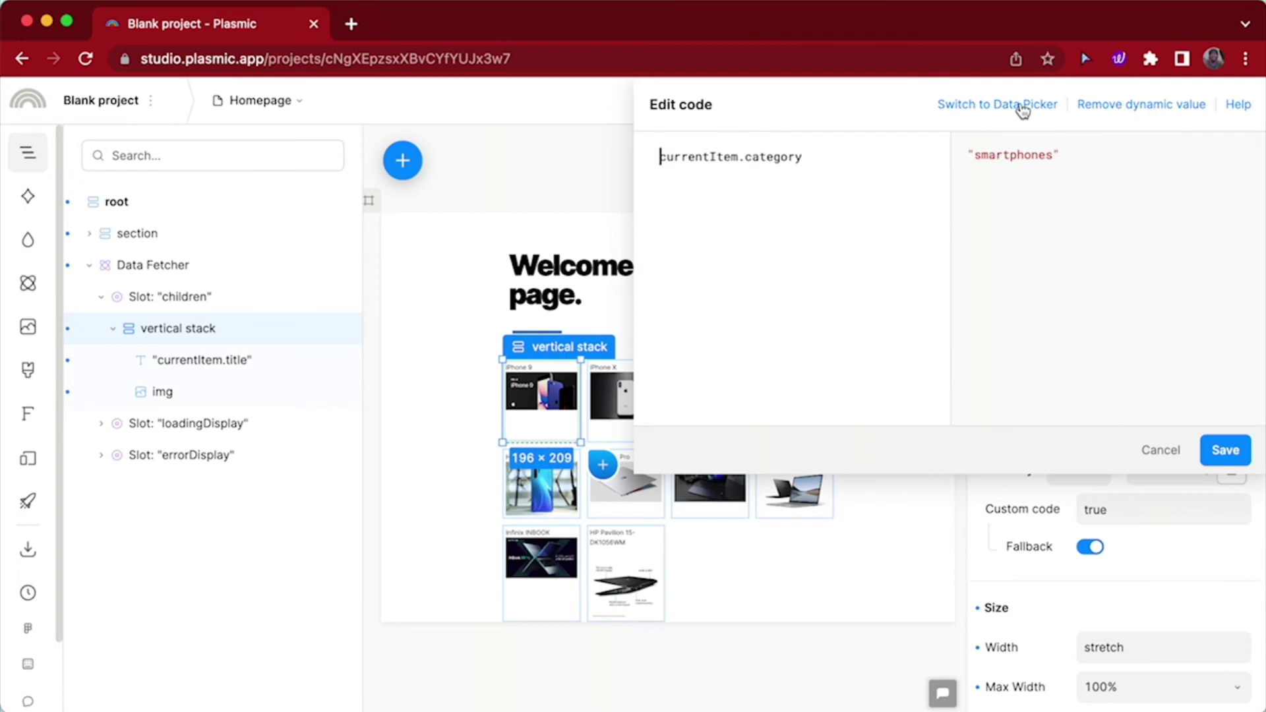
pyautogui.click(886, 160)
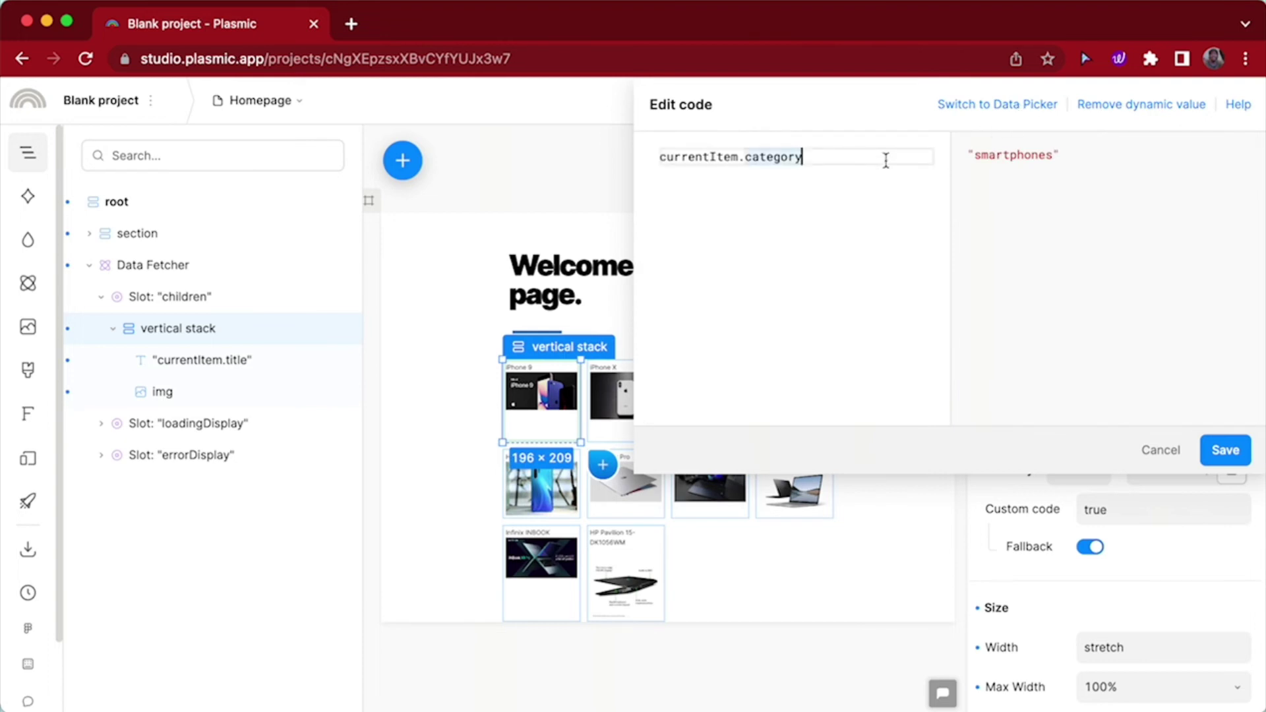
pyautogui.write('=== ')
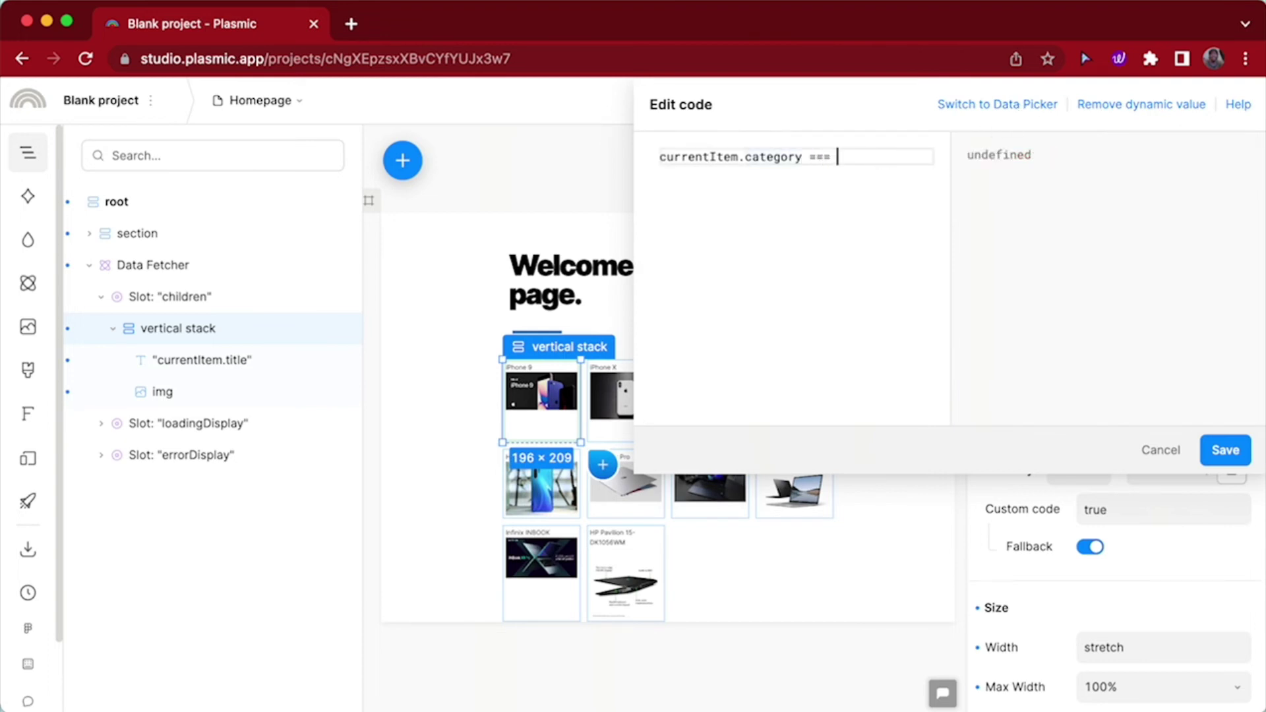
pyautogui.write('"smartpho')
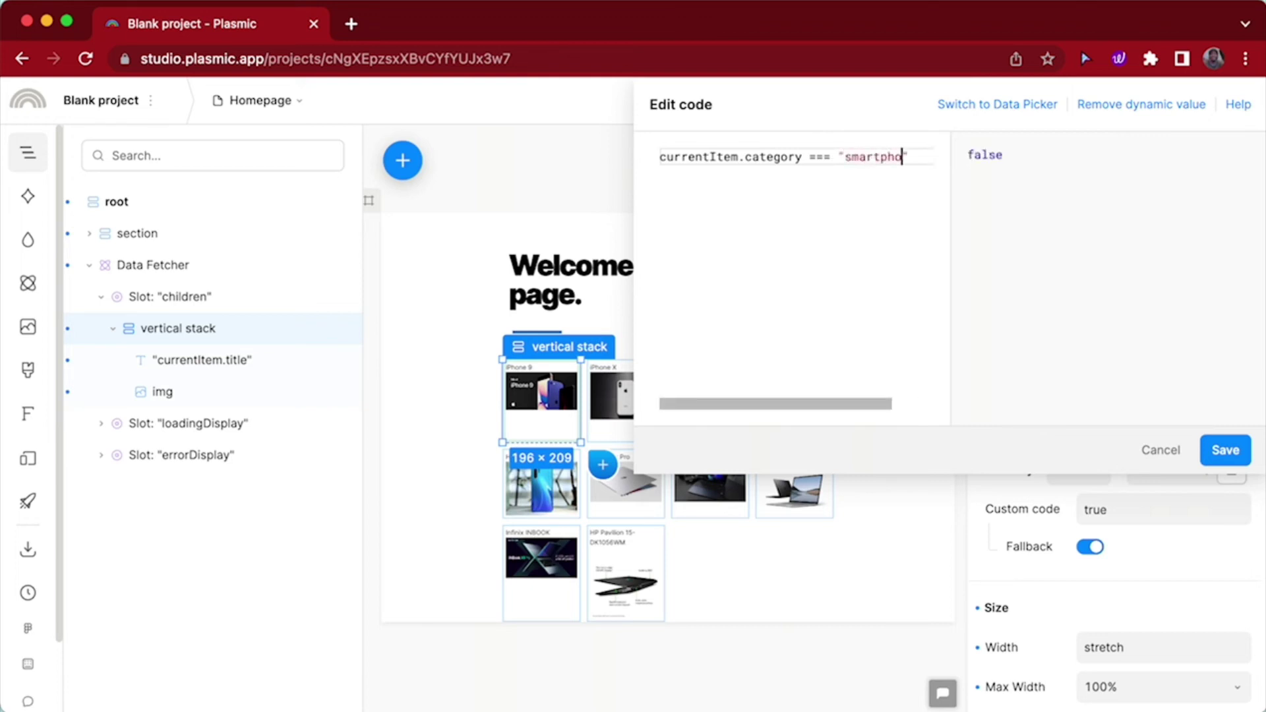
pyautogui.write('nes')
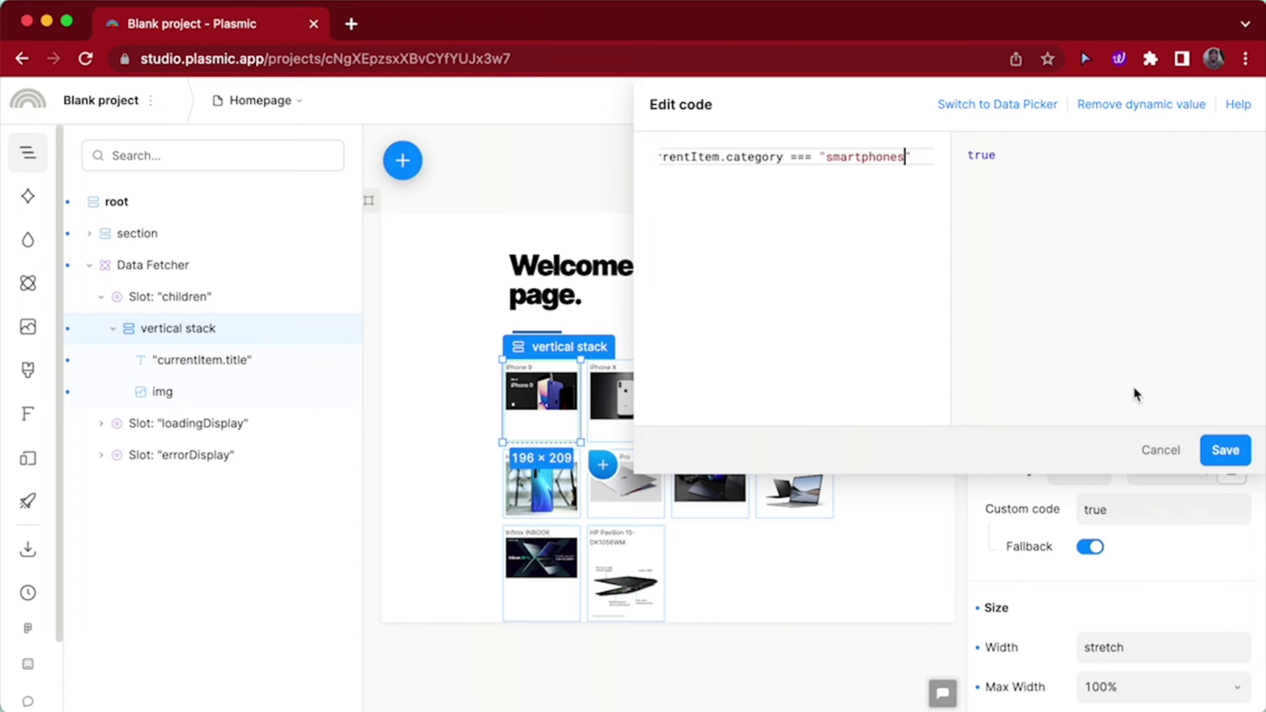
pyautogui.click(1225, 450)
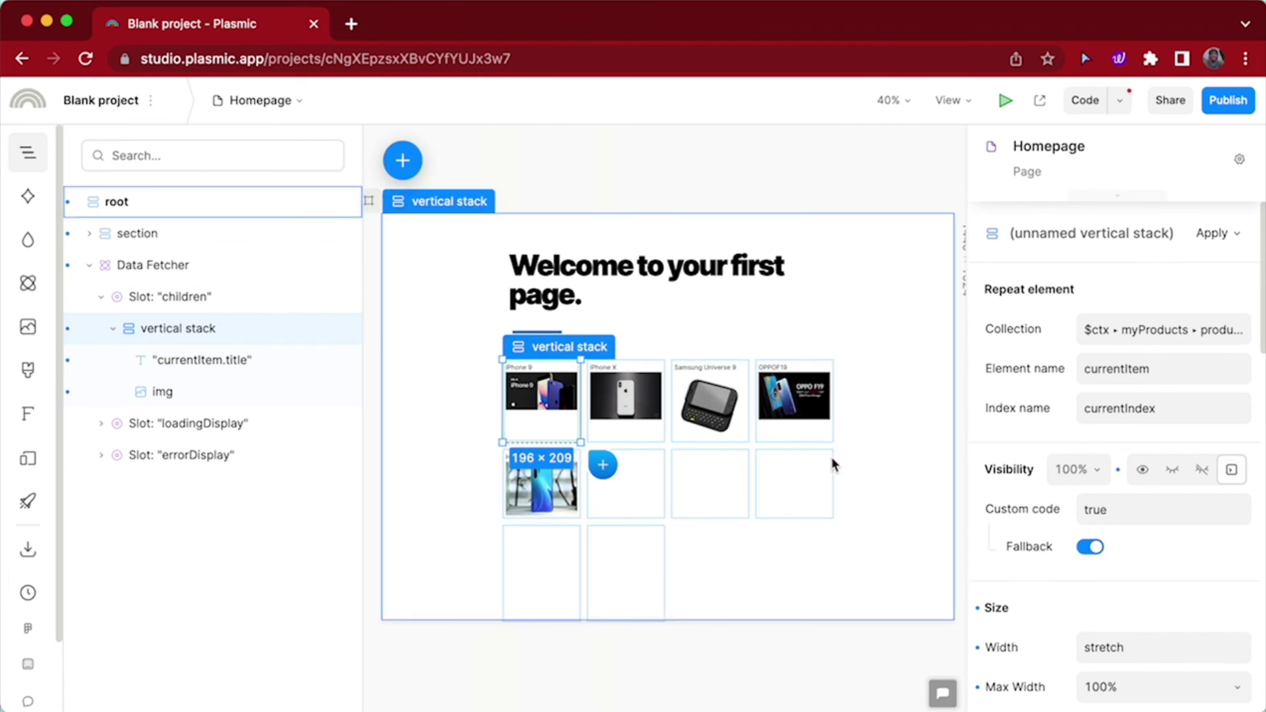
pyautogui.click(903, 449)
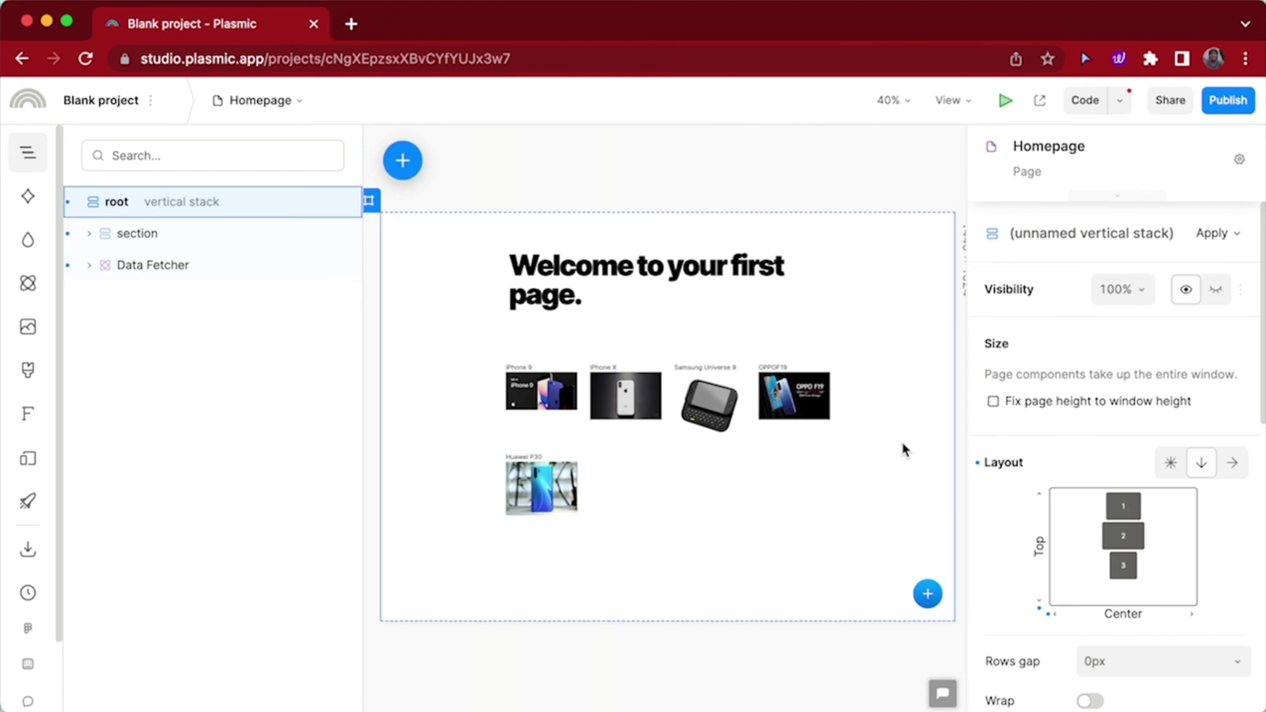
# Step: Bind the product image's Alt attribute to currentItem.description
pyautogui.click(545, 395)
pyautogui.scroll(-10, 1105, 461)
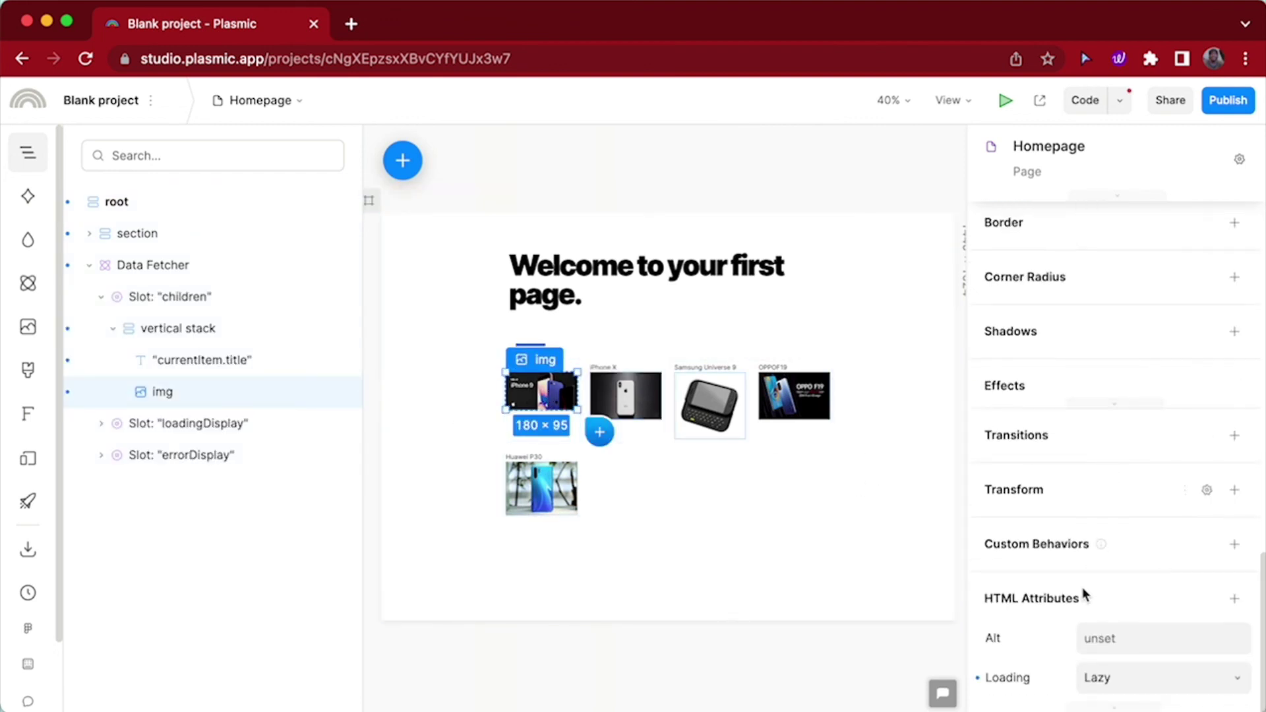
pyautogui.rightClick(1121, 638)
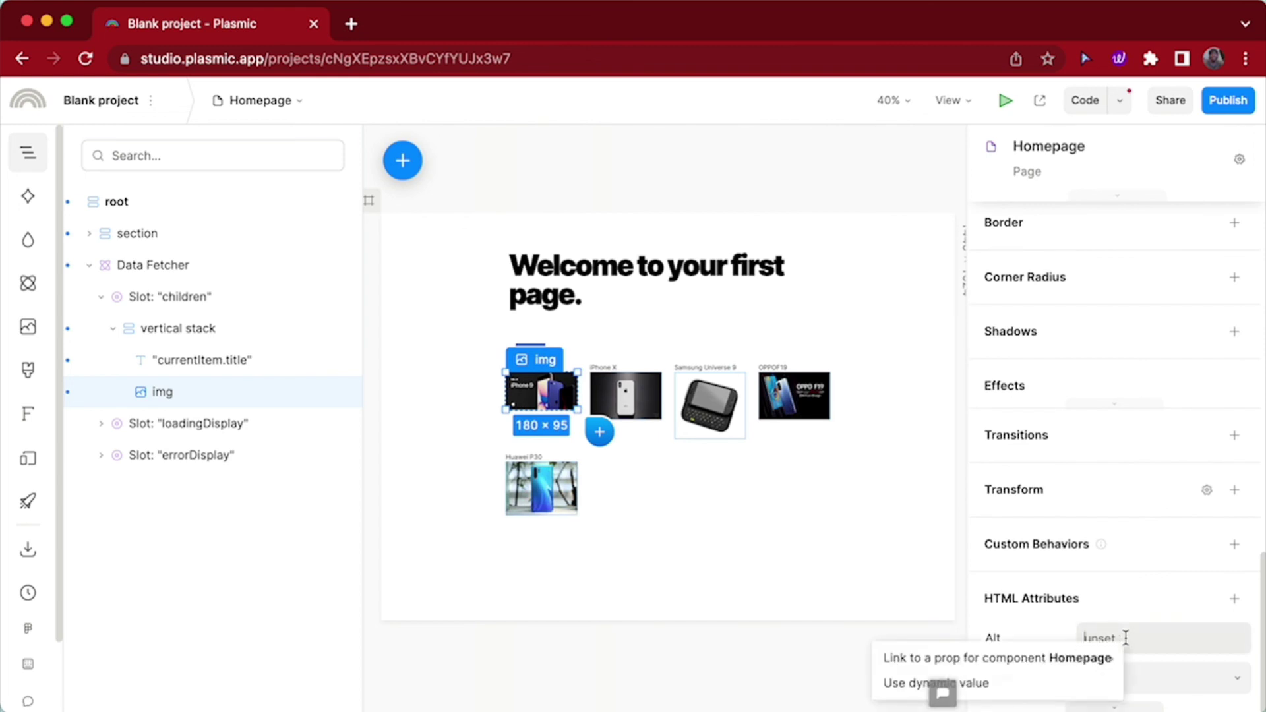
pyautogui.click(1040, 683)
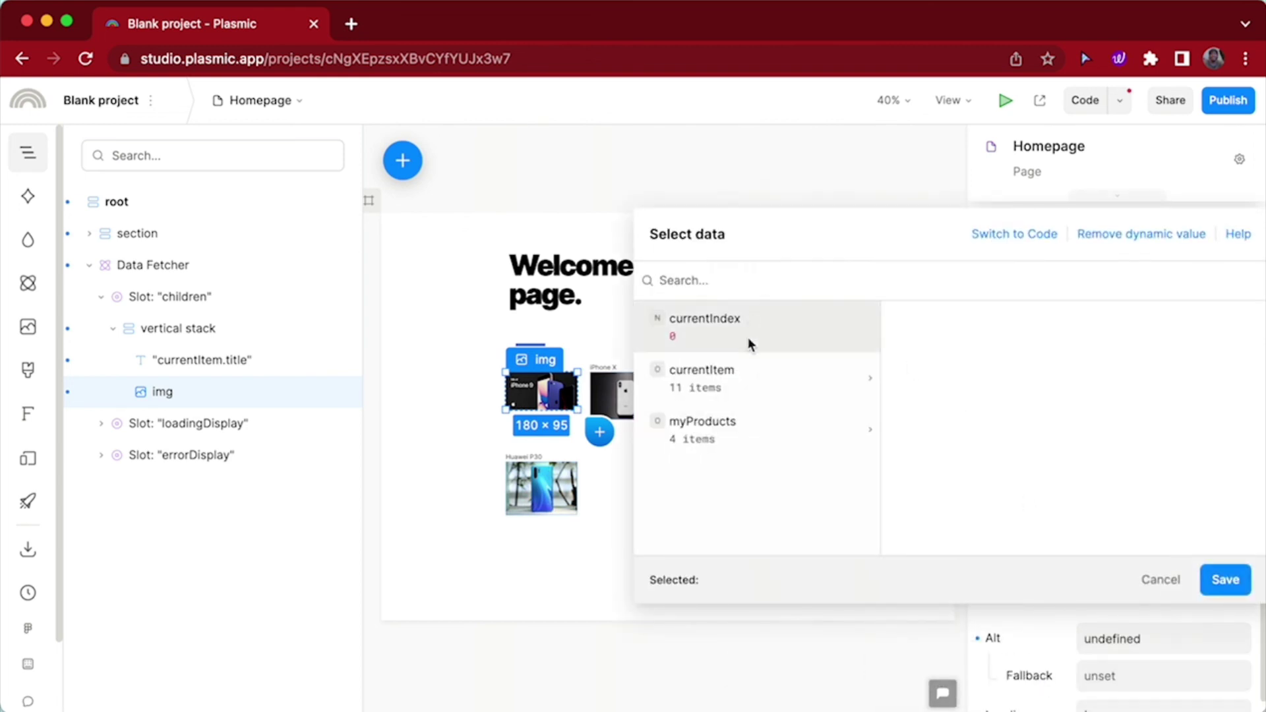
pyautogui.click(749, 394)
pyautogui.click(1049, 429)
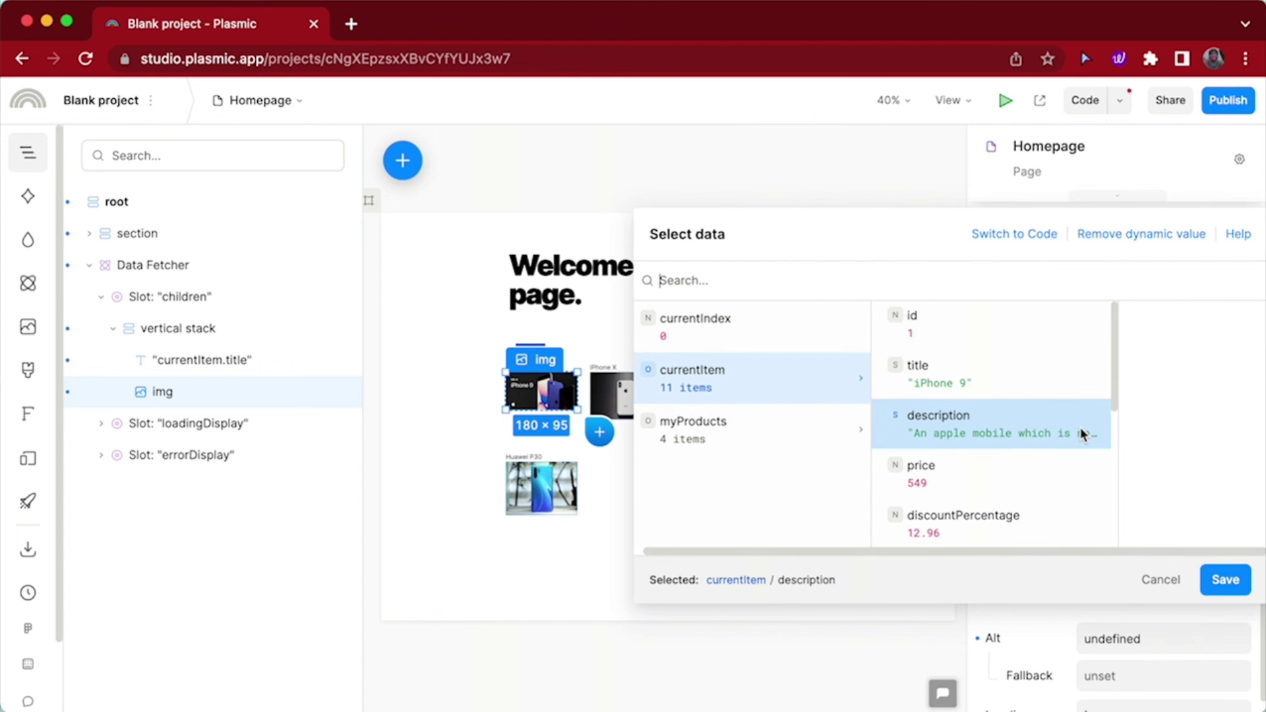
pyautogui.click(1229, 579)
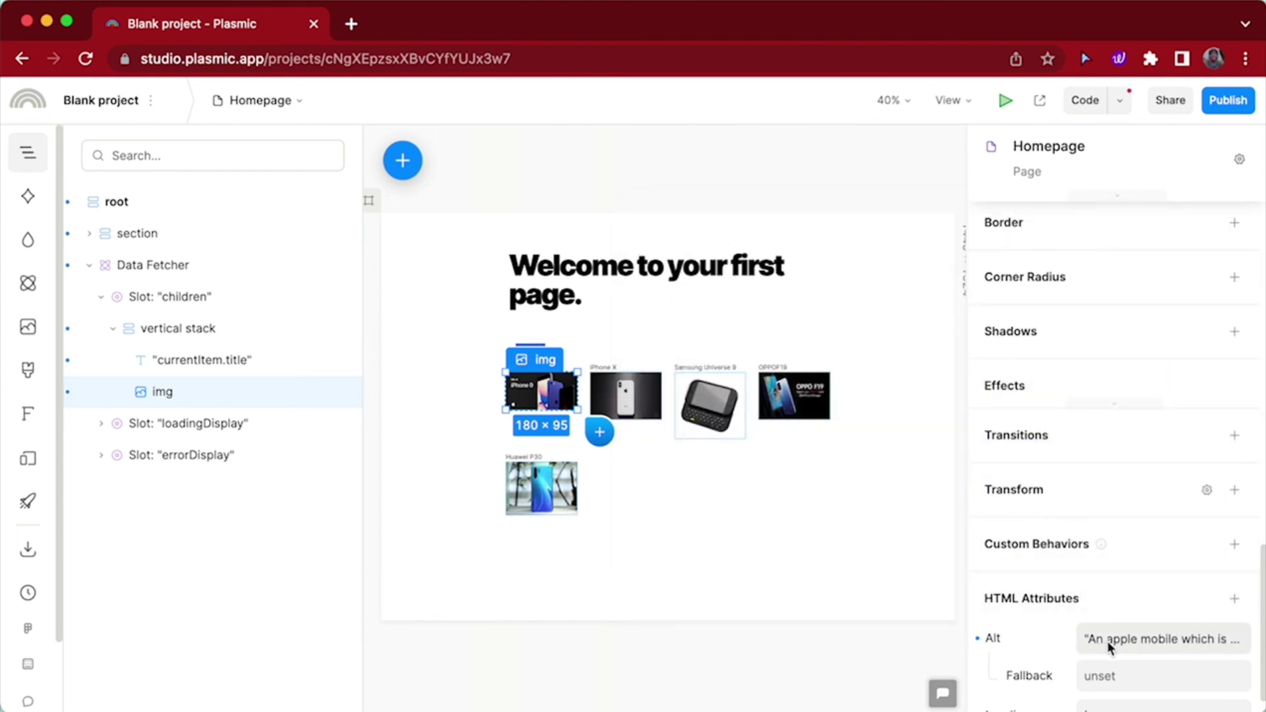
pyautogui.click(787, 408)
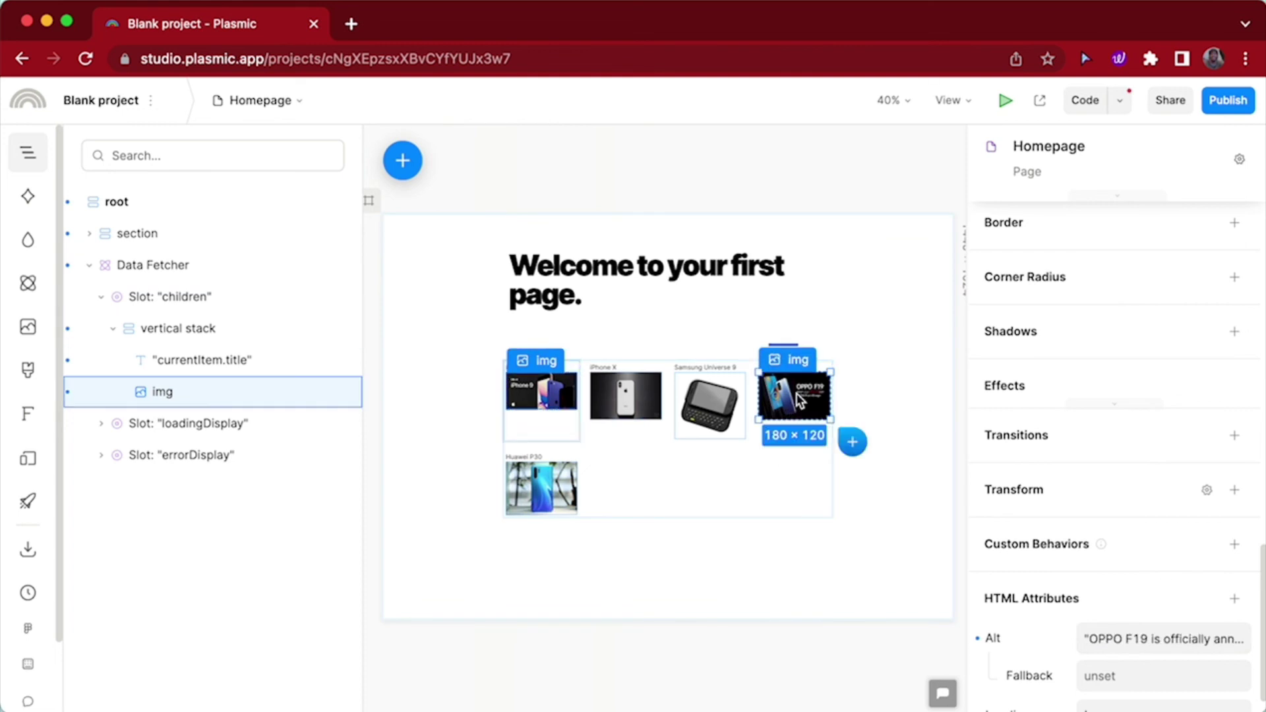
pyautogui.click(658, 389)
pyautogui.click(551, 496)
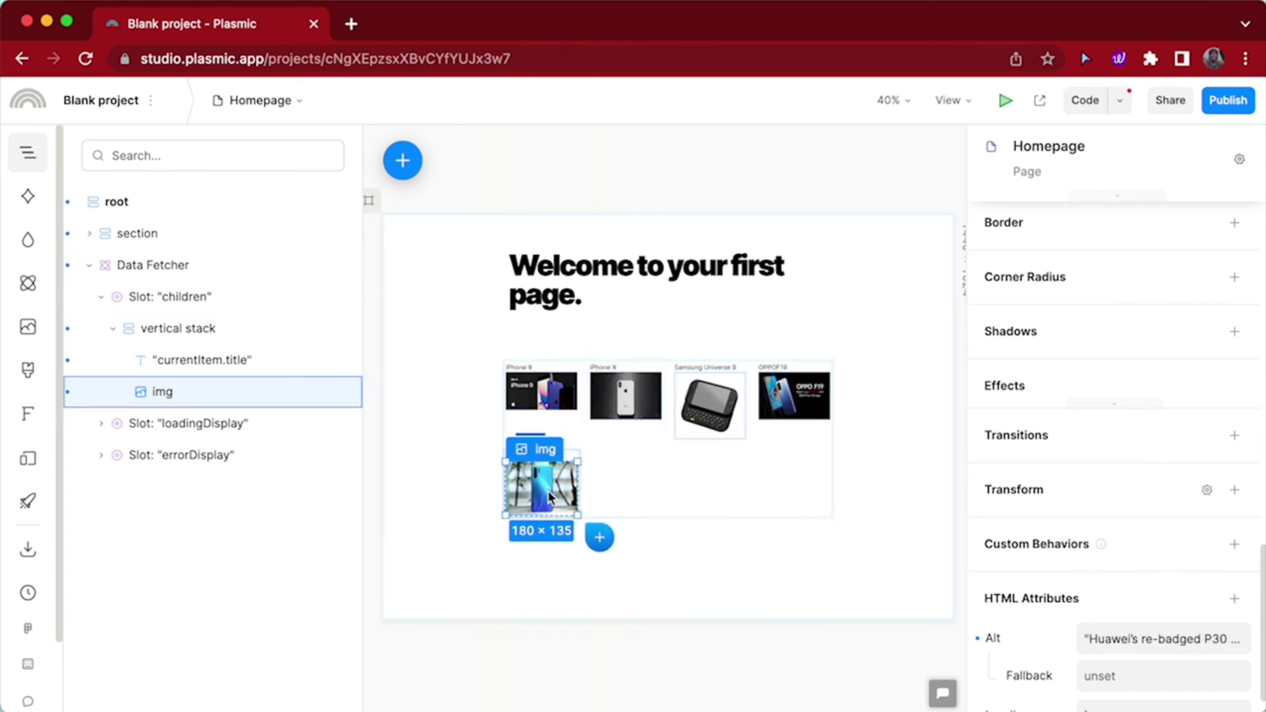